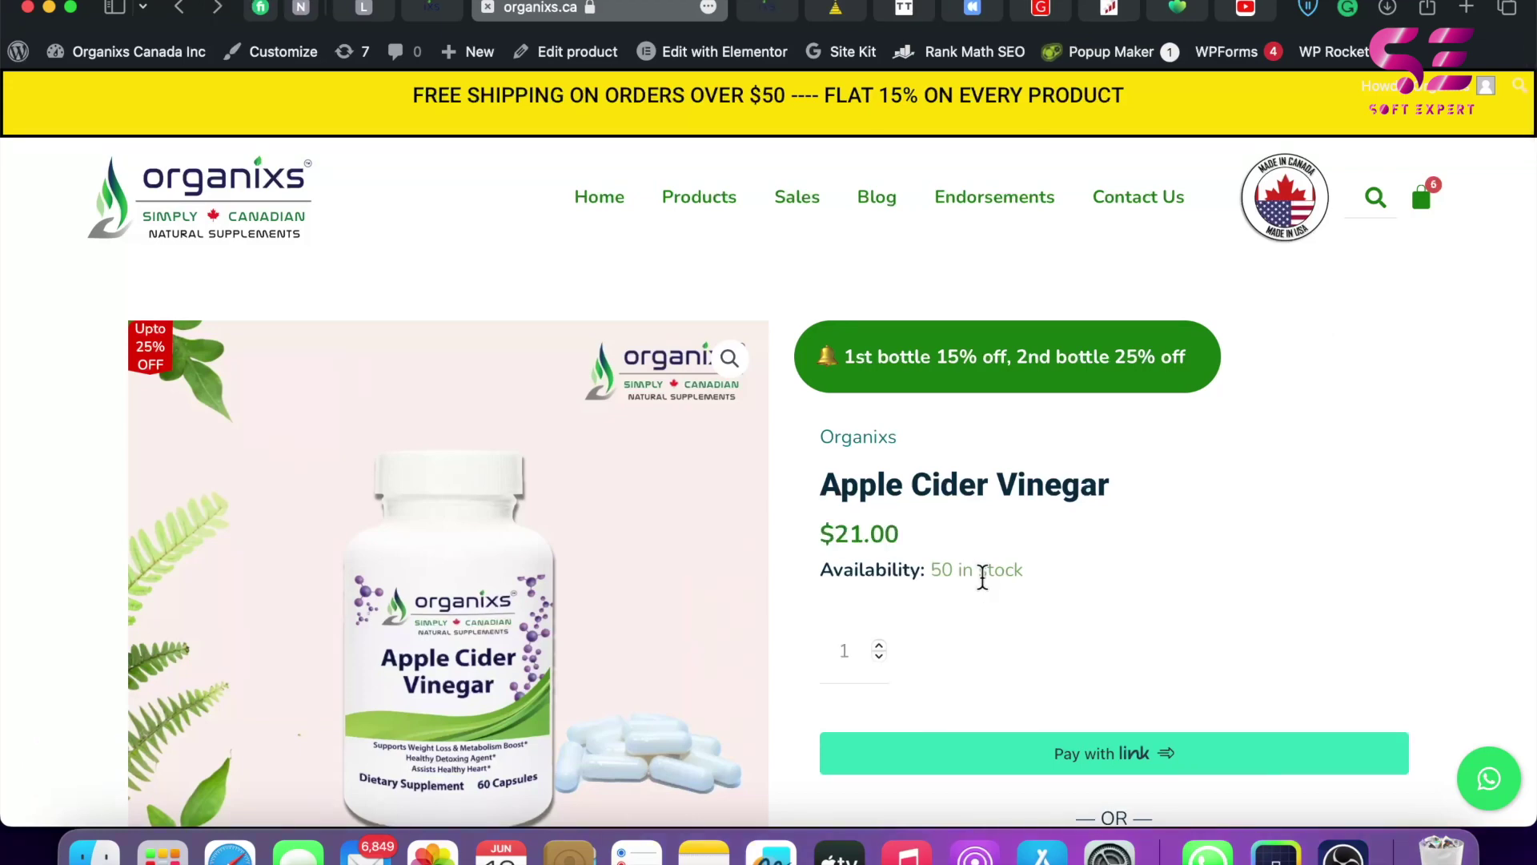
# Add Apple Cider Vinegar to the cart, dismiss the popup with Continue Shopping, and return to the WordPress dashboard.
pyautogui.scroll(-3, 981, 577)
pyautogui.click(915, 661)
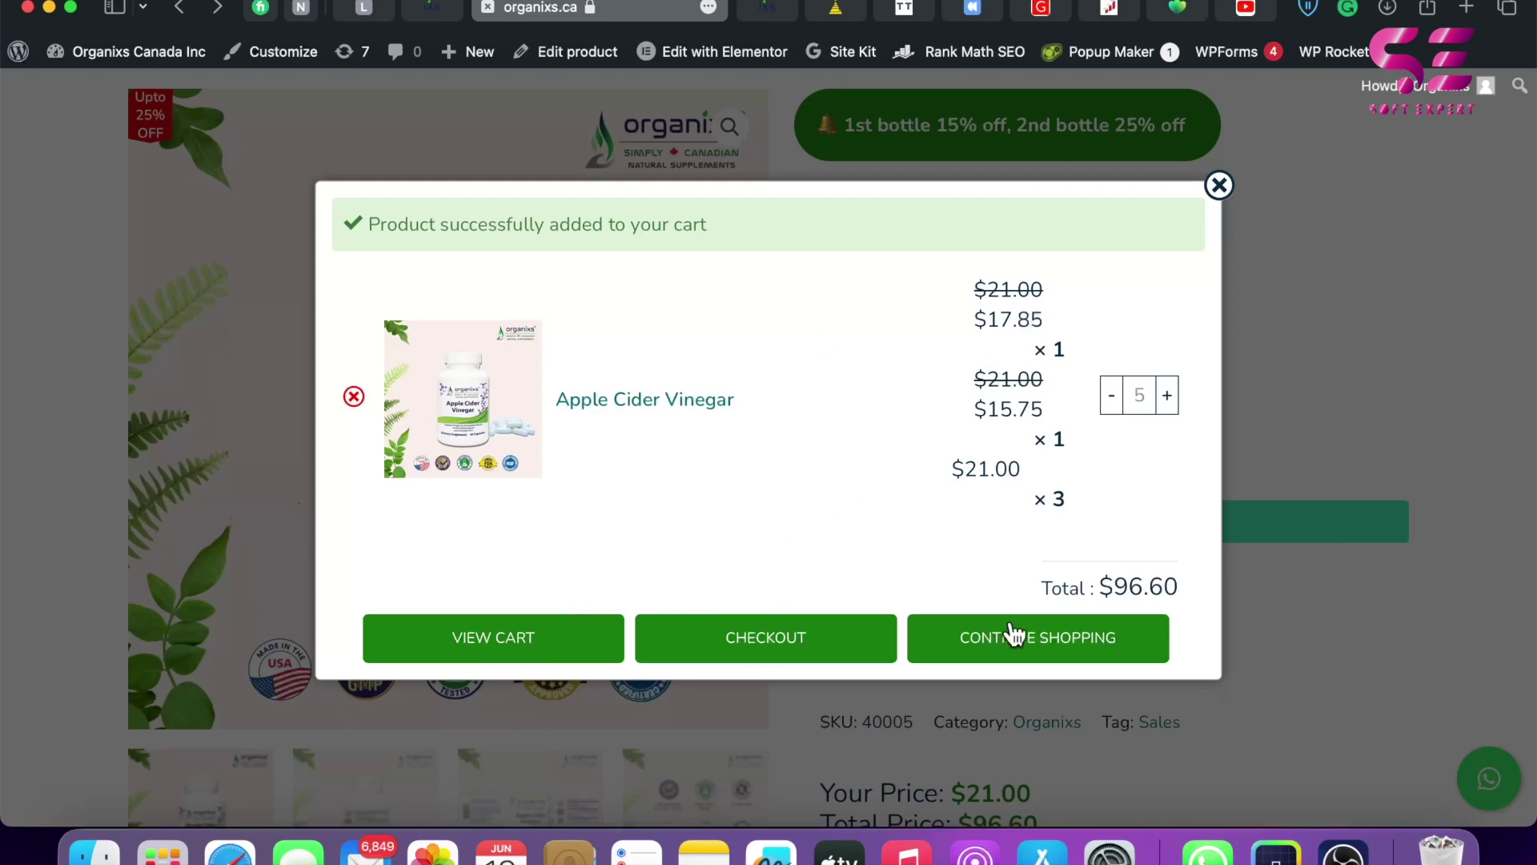
pyautogui.click(1008, 652)
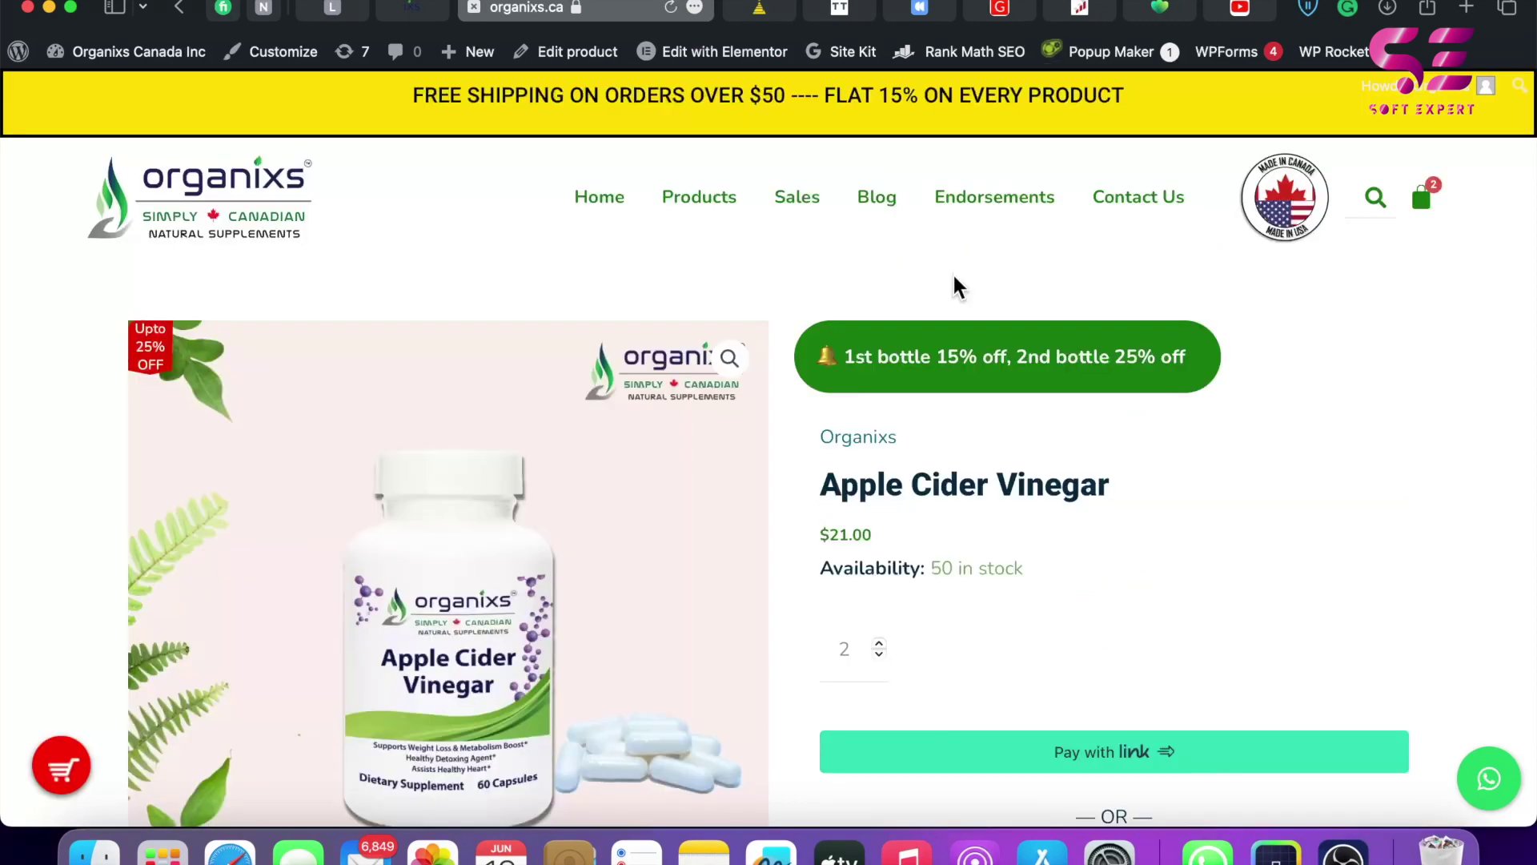
pyautogui.click(423, 11)
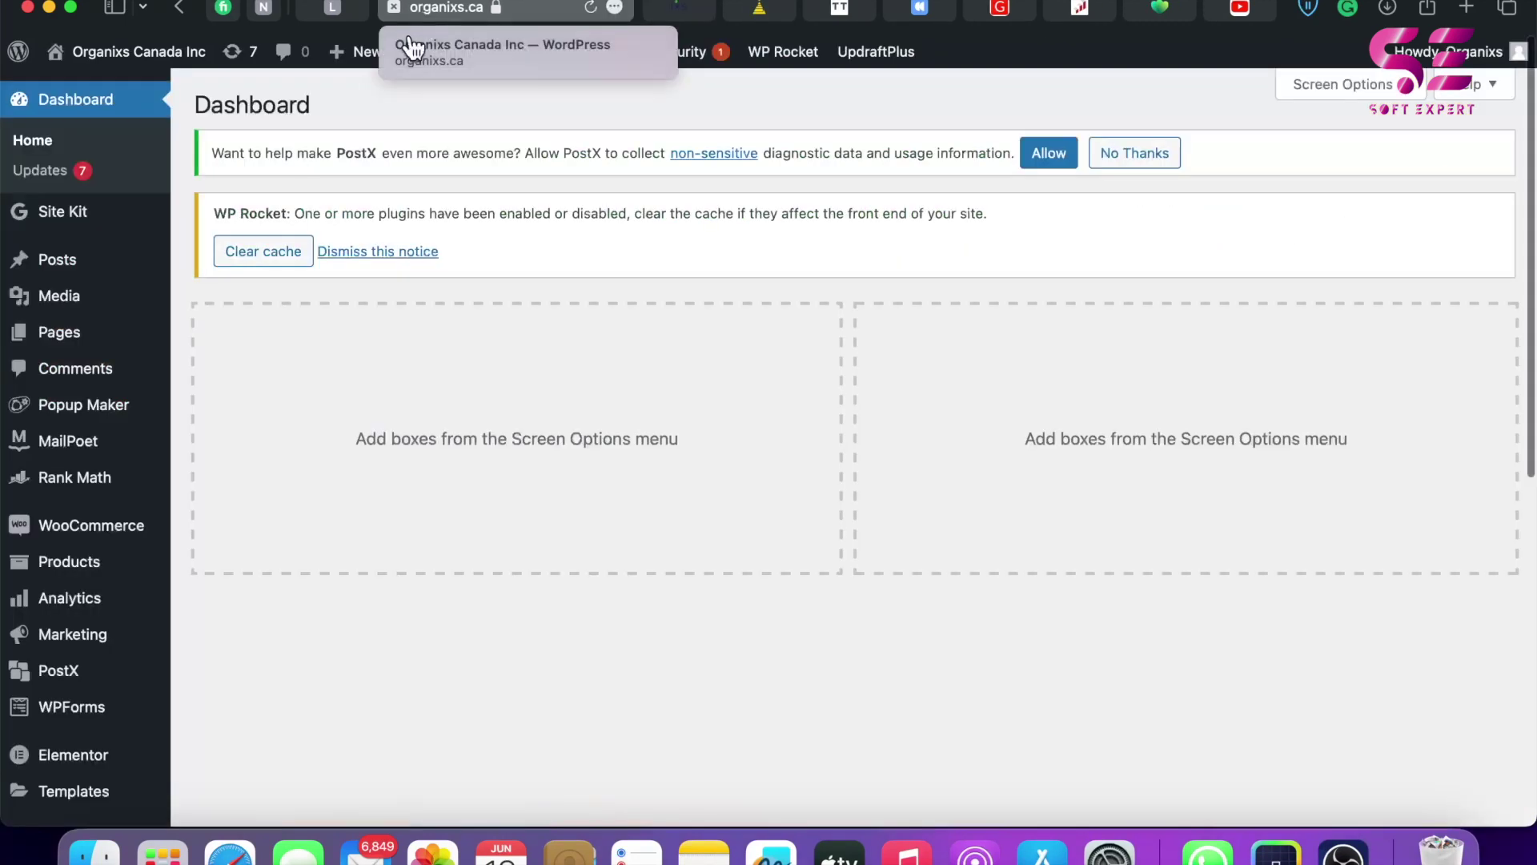
# Search Add New plugins for 'woocommerce added to cart popup', then install and activate it.
pyautogui.scroll(-5, 93, 635)
pyautogui.moveTo(27, 618)
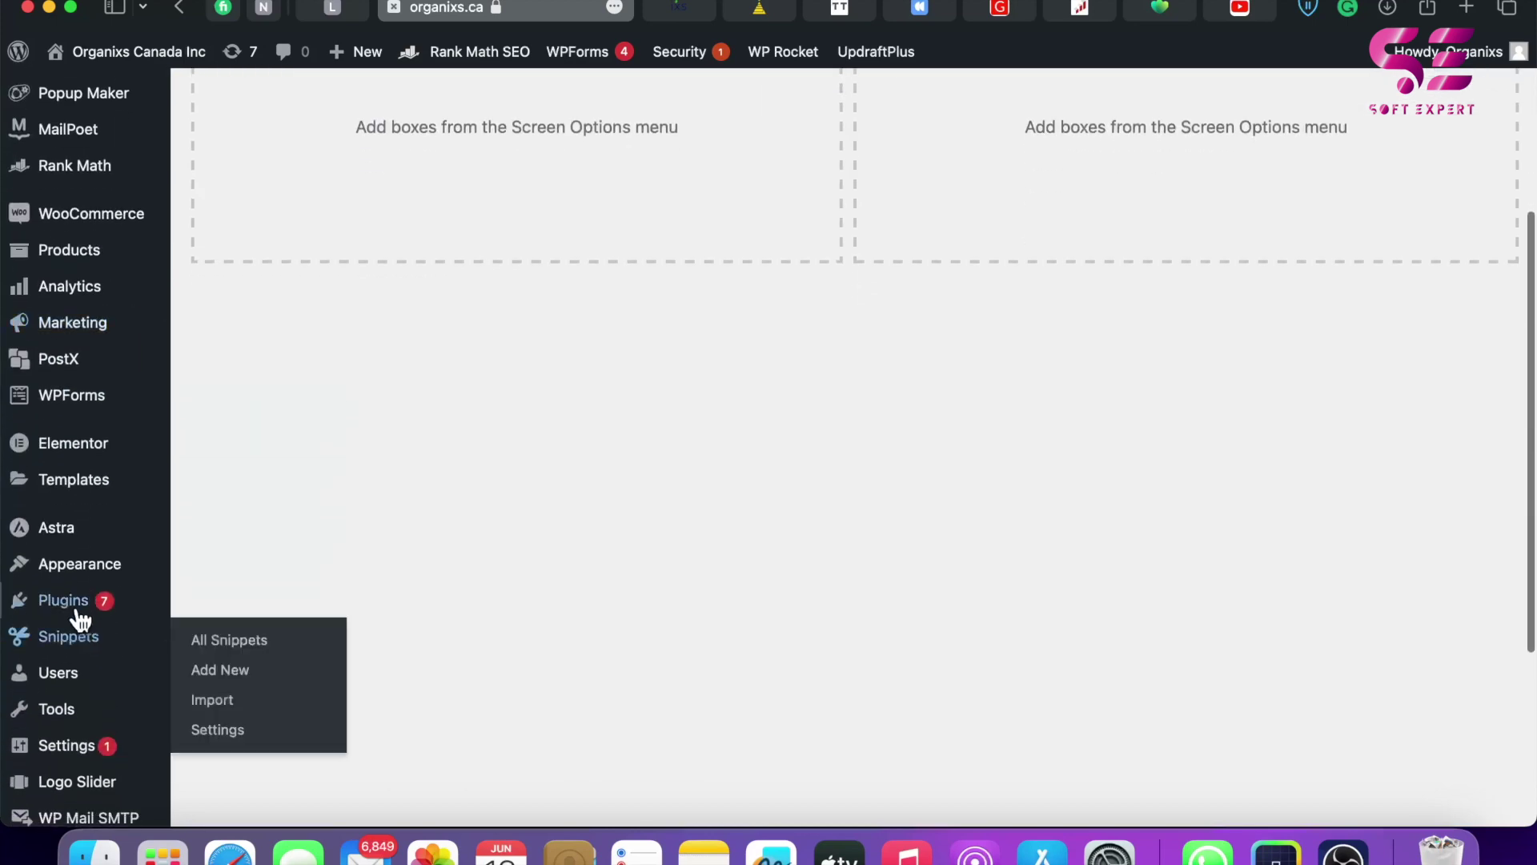
pyautogui.click(200, 636)
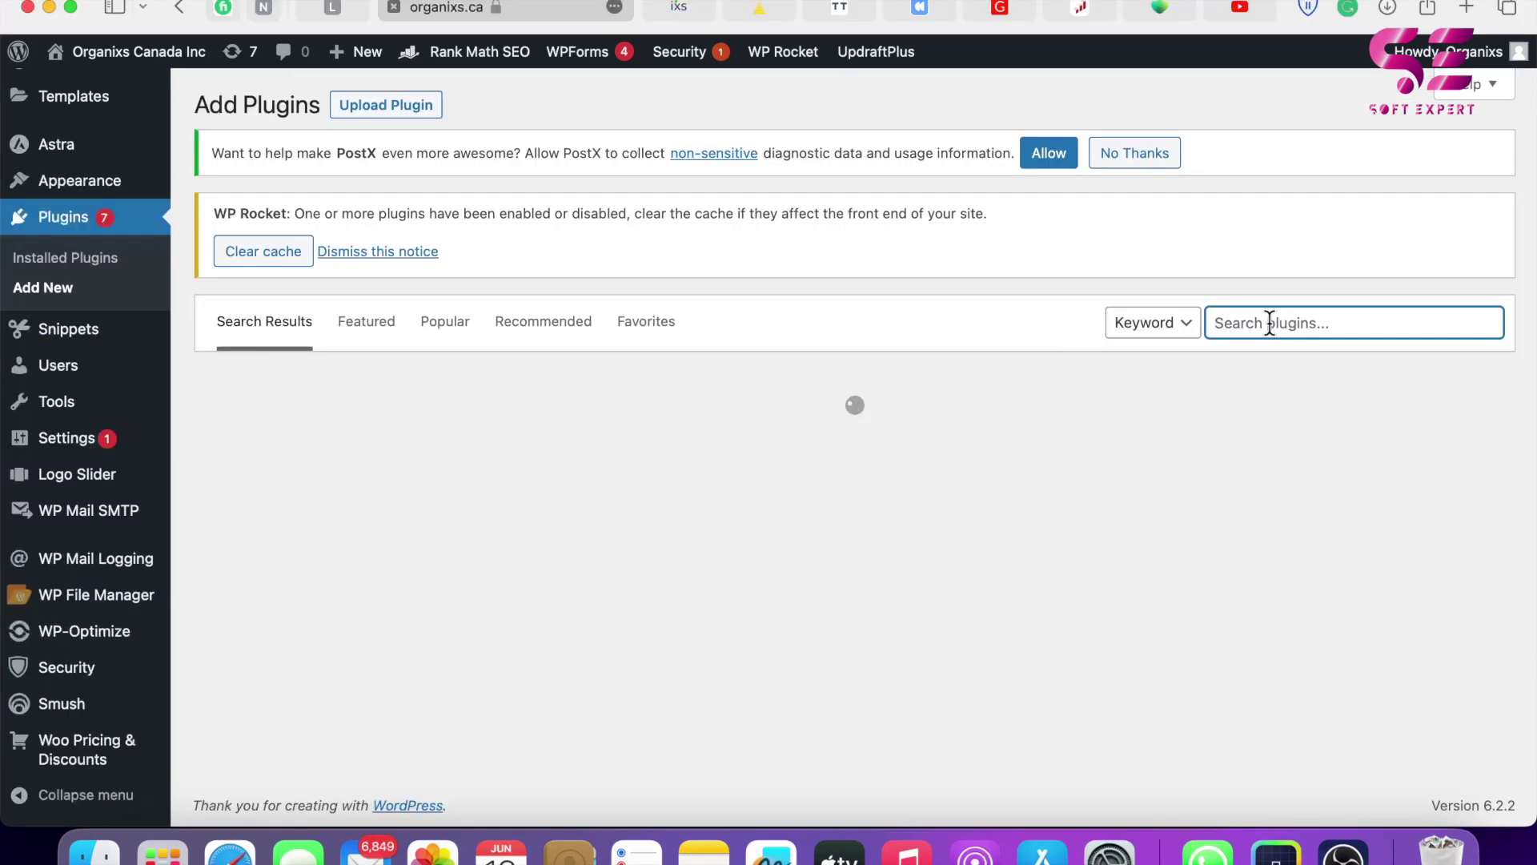
pyautogui.write('woocm')
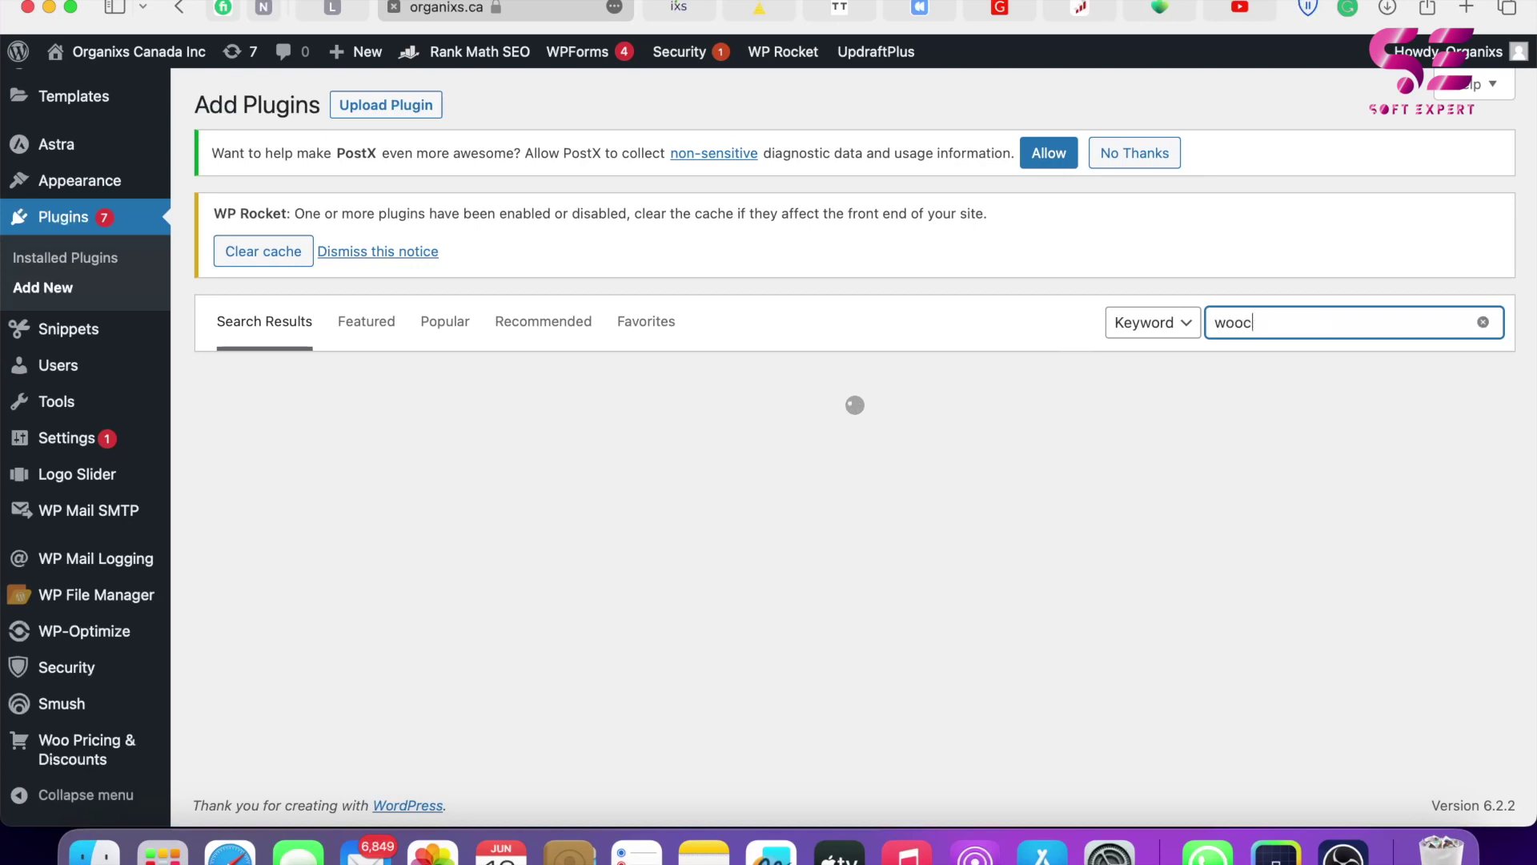
pyautogui.write('ommerce added to cart popup')
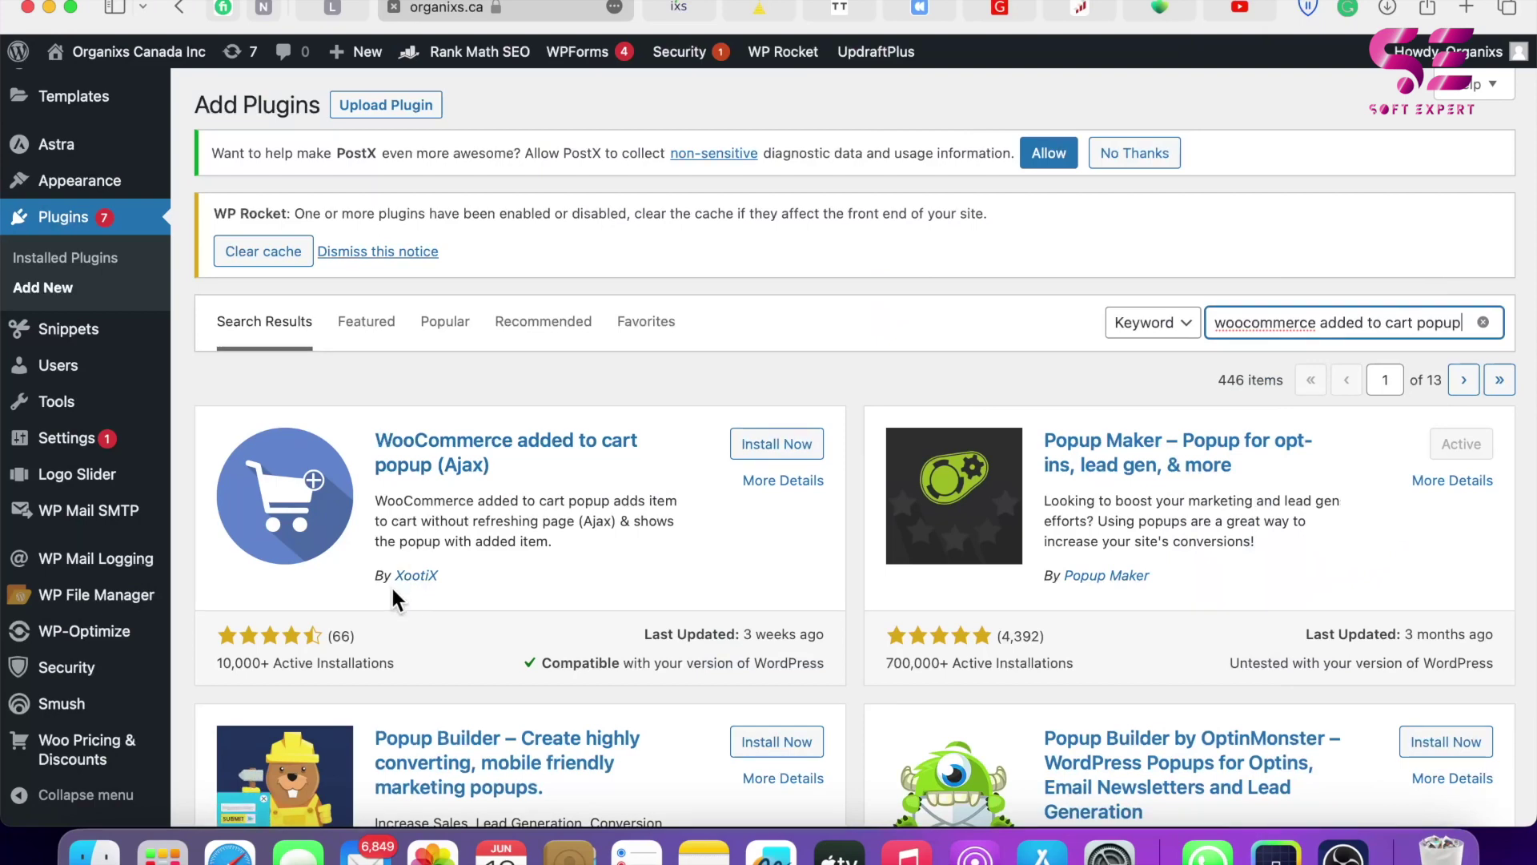
pyautogui.click(809, 445)
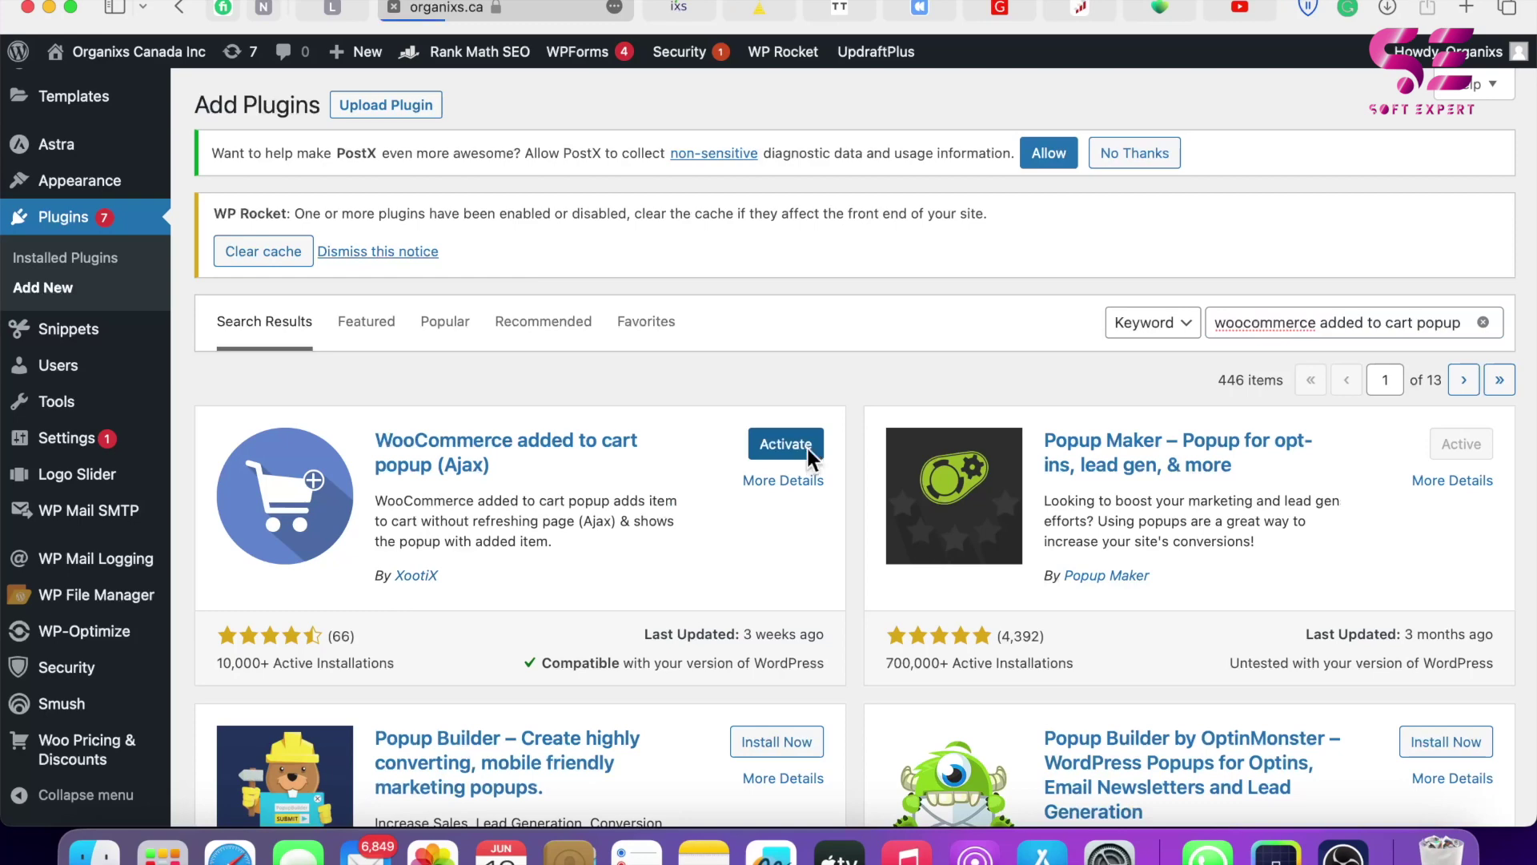
pyautogui.click(807, 446)
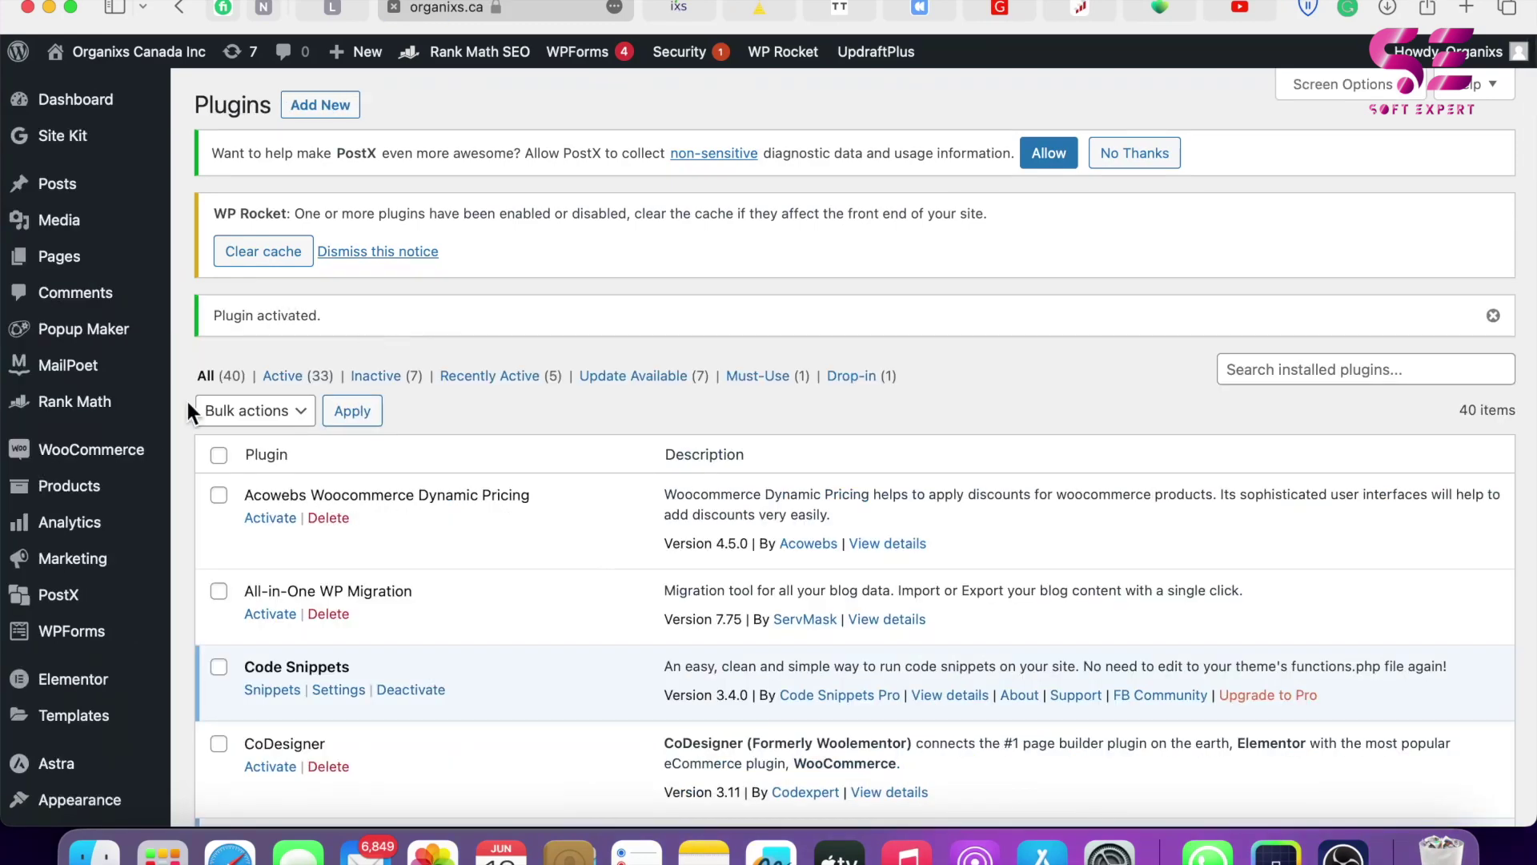
# Look through the Added to cart popup's General and Style Options, then go back to the Apple Cider Vinegar page.
pyautogui.scroll(-3, 164, 497)
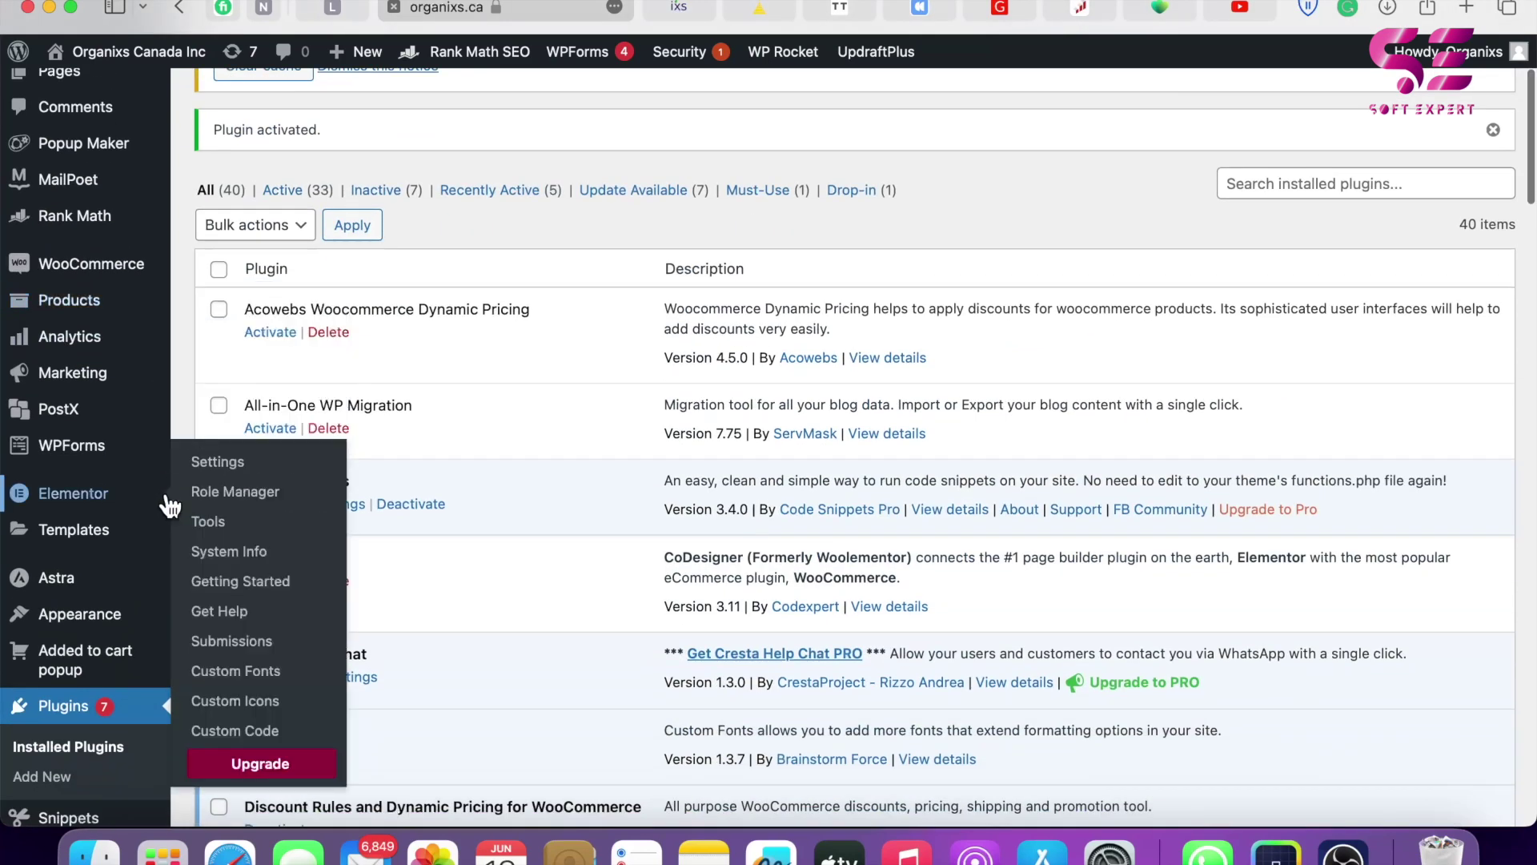
pyautogui.click(70, 669)
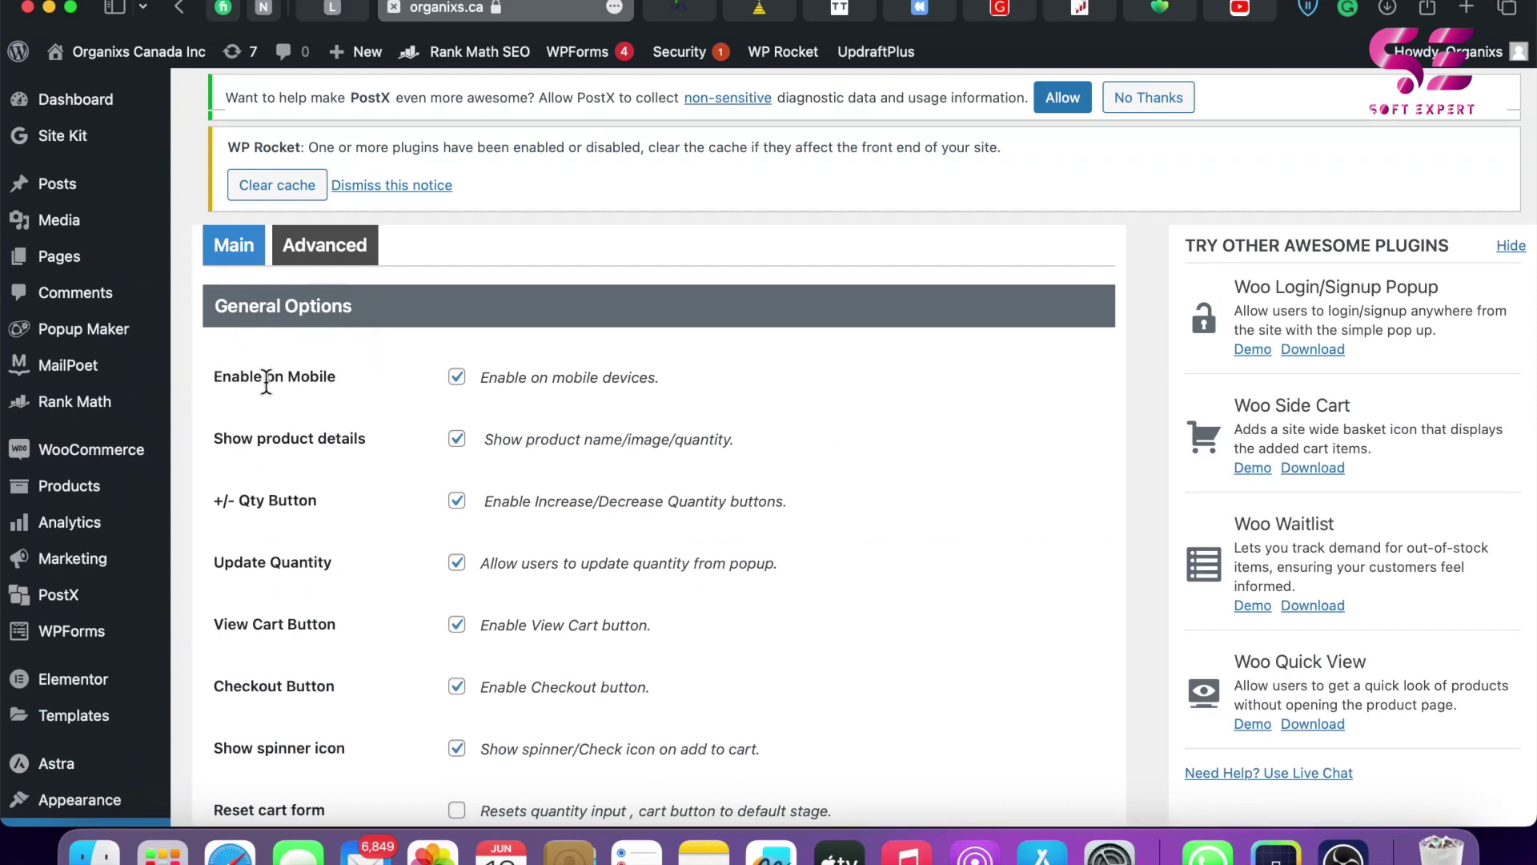
pyautogui.scroll(-3, 356, 383)
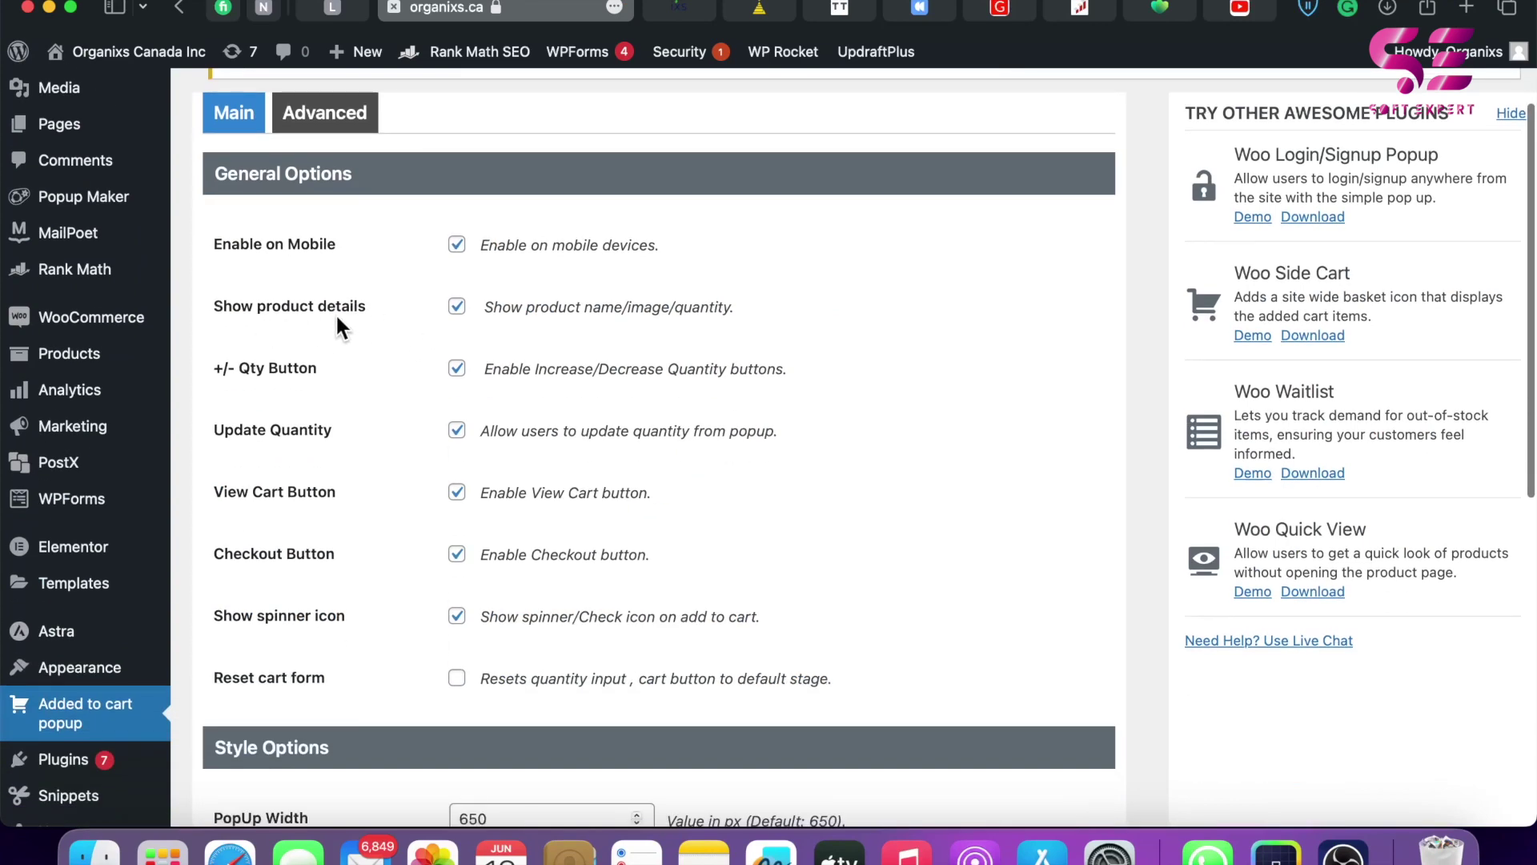
pyautogui.scroll(-2, 340, 323)
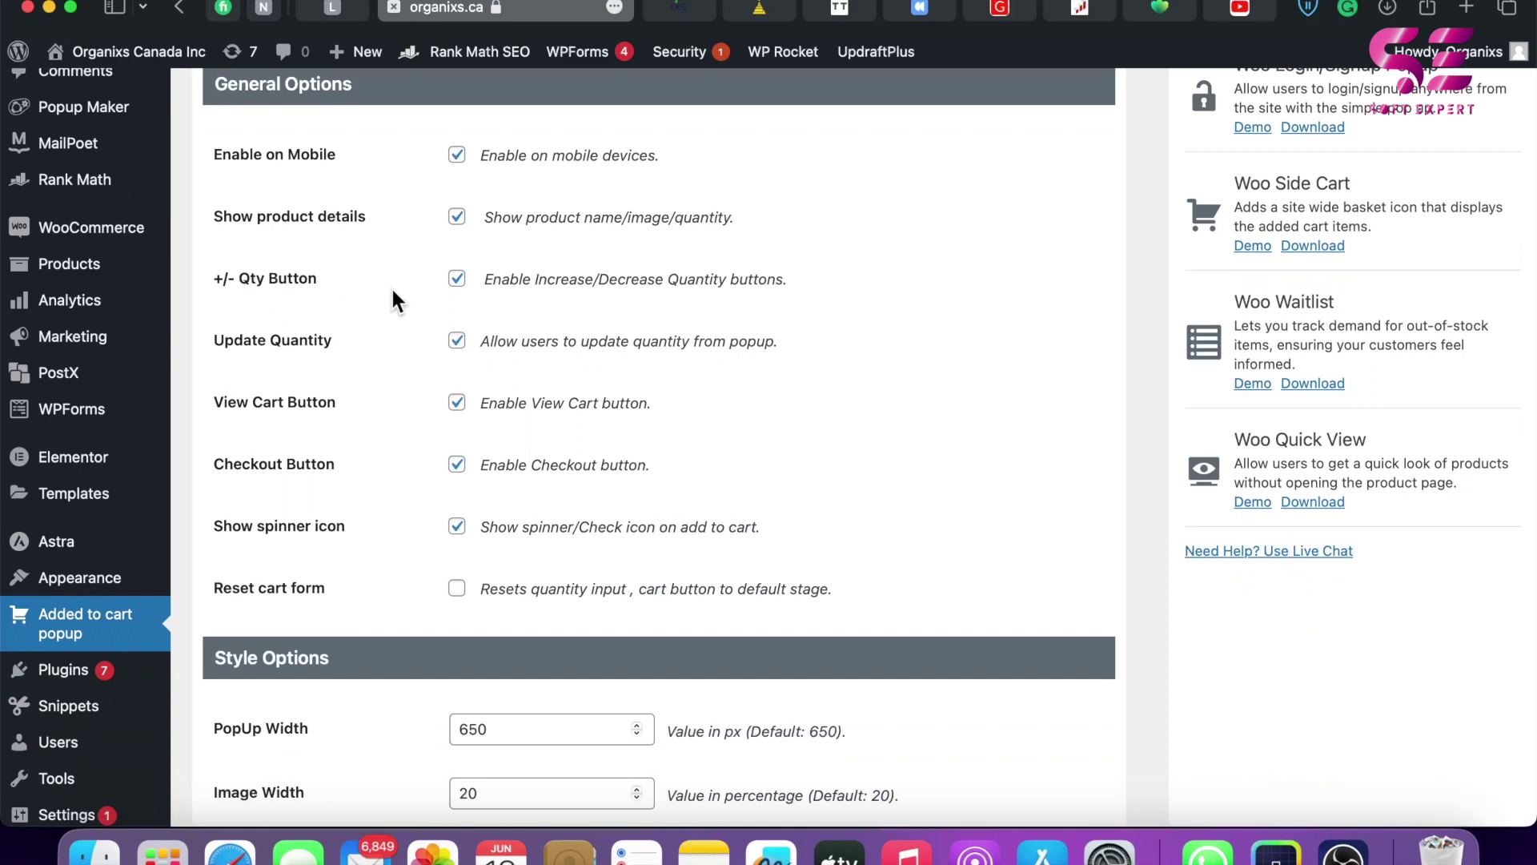
pyautogui.scroll(-2, 391, 286)
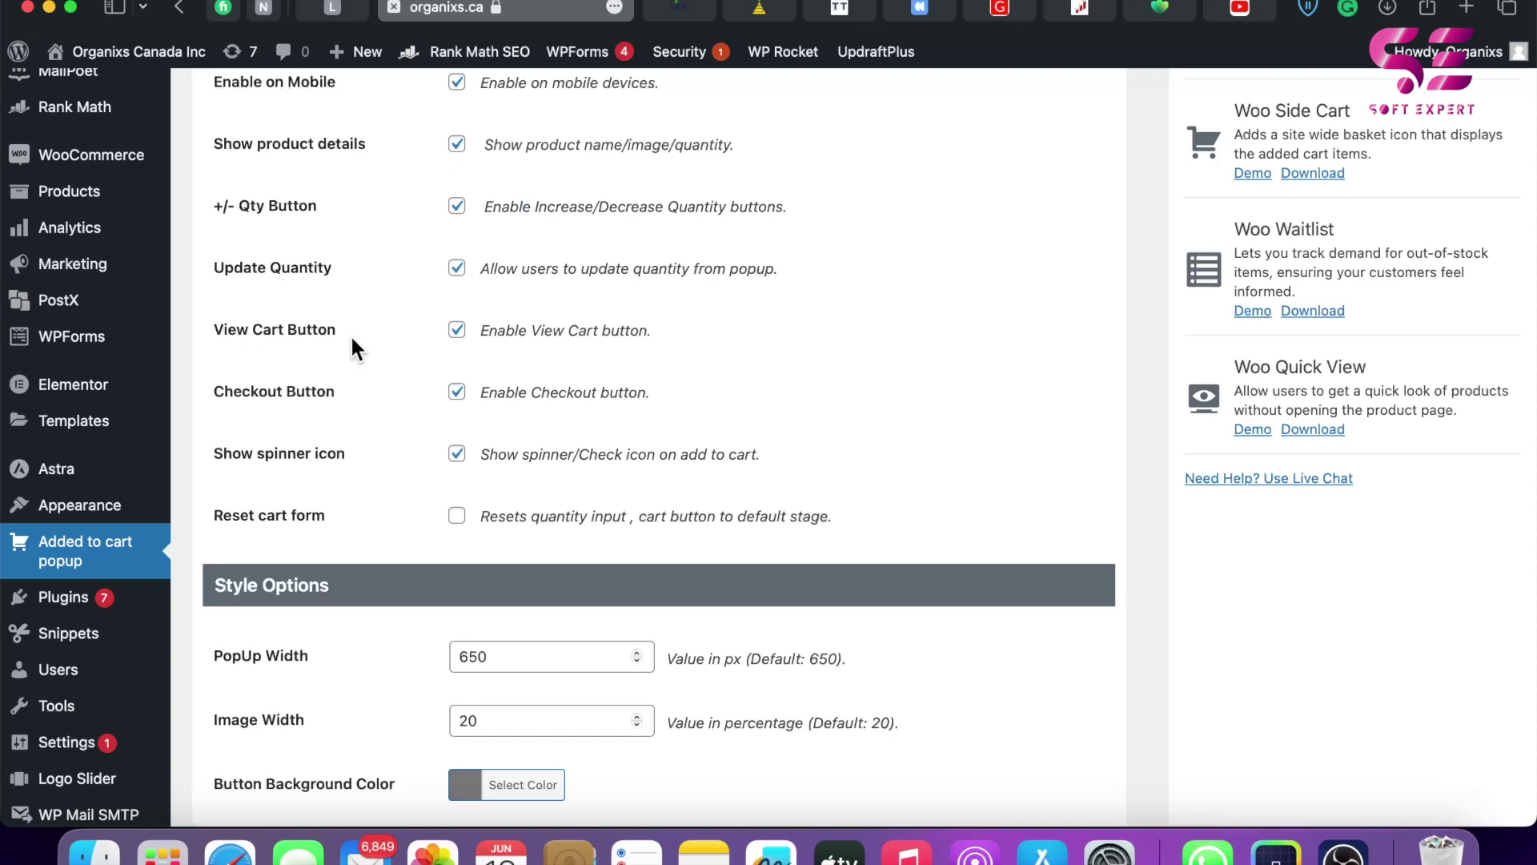
pyautogui.scroll(-5, 368, 386)
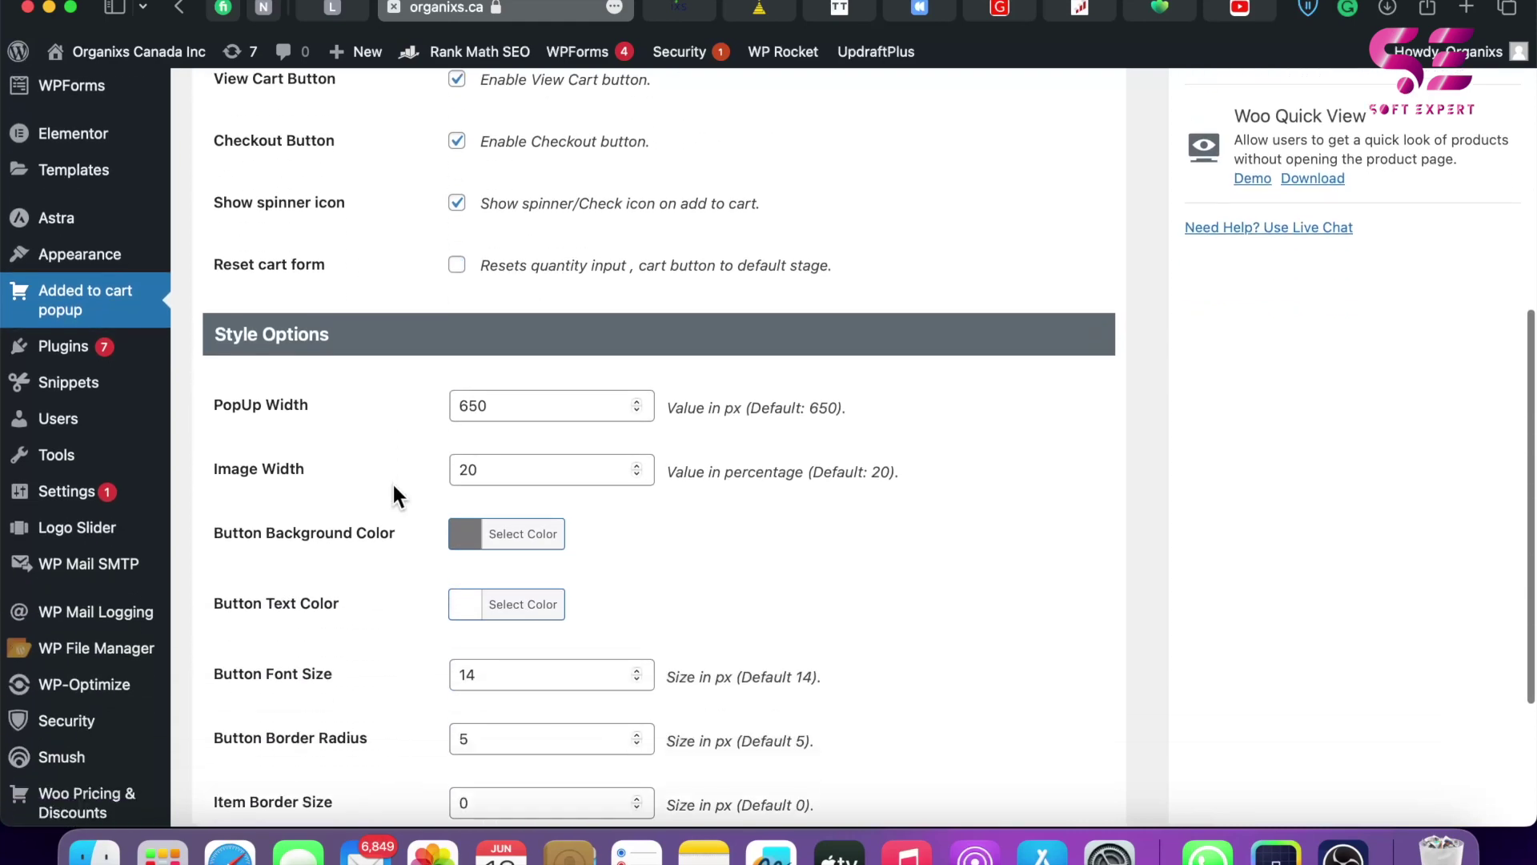
pyautogui.scroll(5, 391, 482)
pyautogui.scroll(-8, 367, 407)
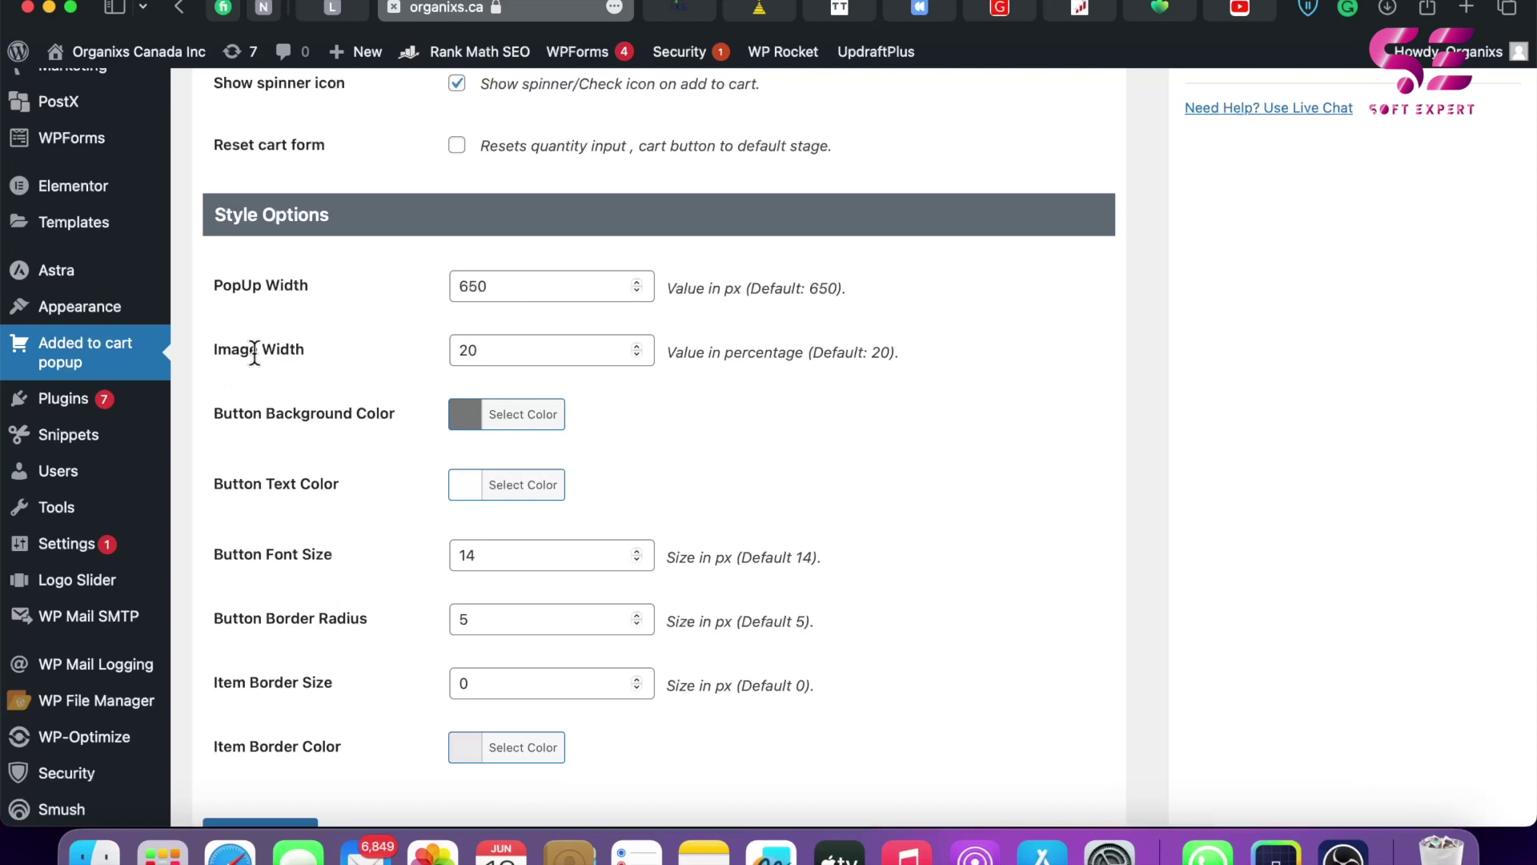
pyautogui.scroll(-2, 328, 367)
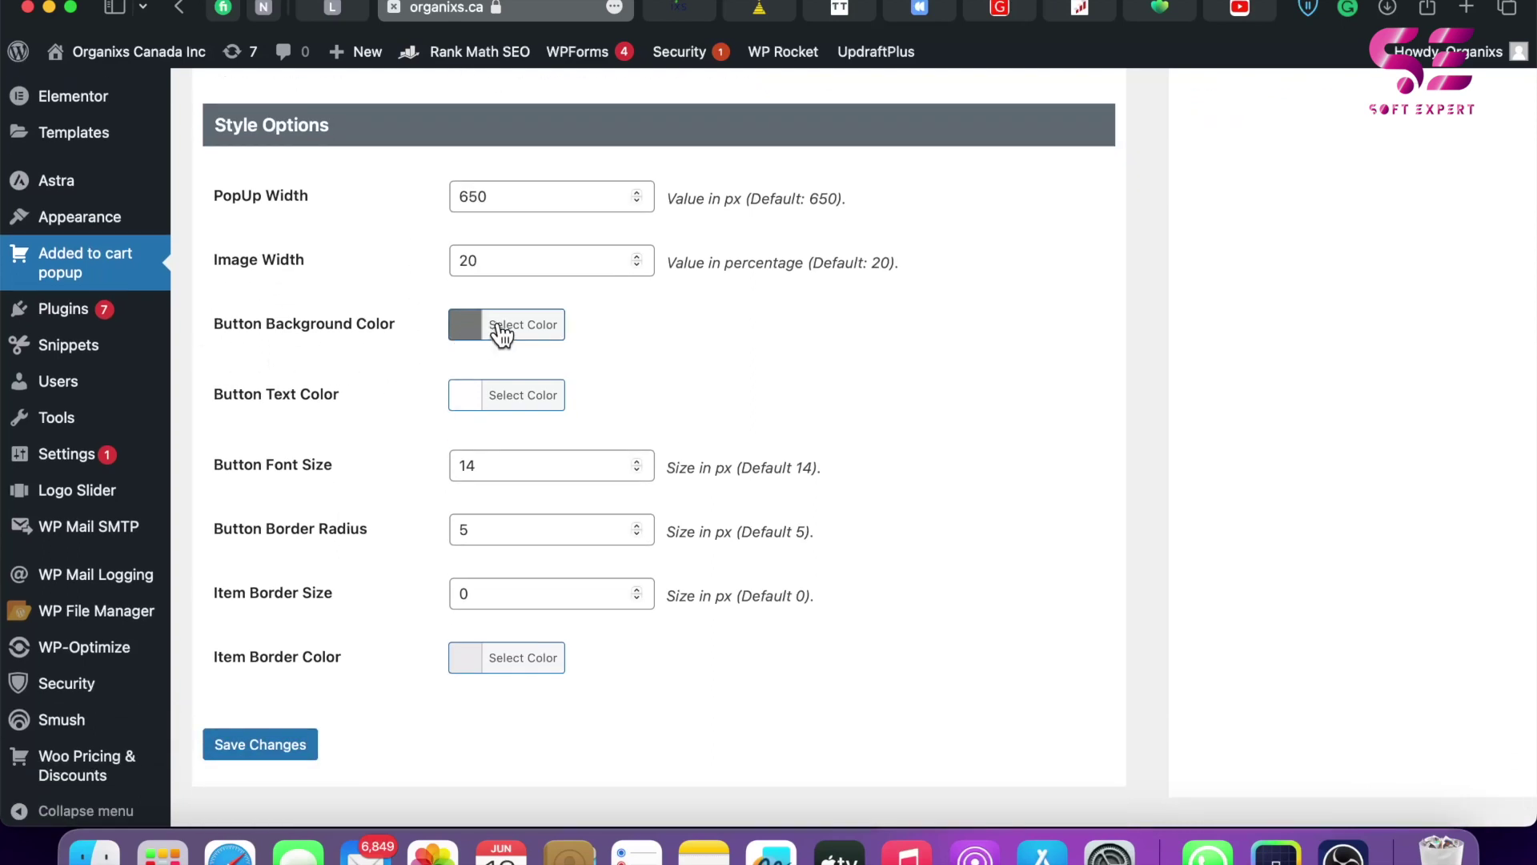
pyautogui.click(686, 13)
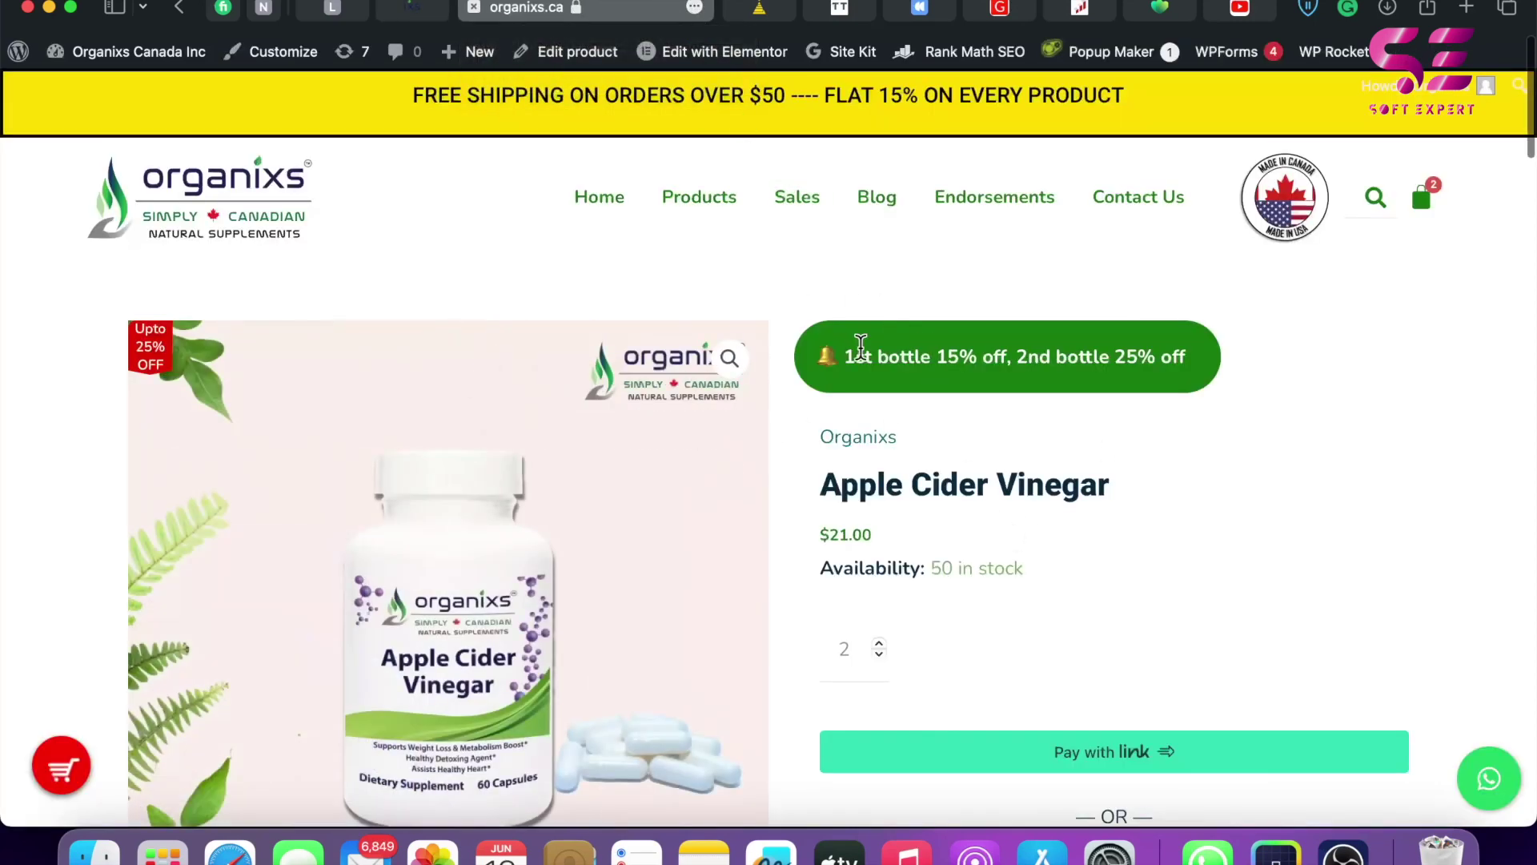
# Replace the #777777 Button Background Color with the banner's sampled green #197a11 and save the settings.
pyautogui.click(1276, 849)
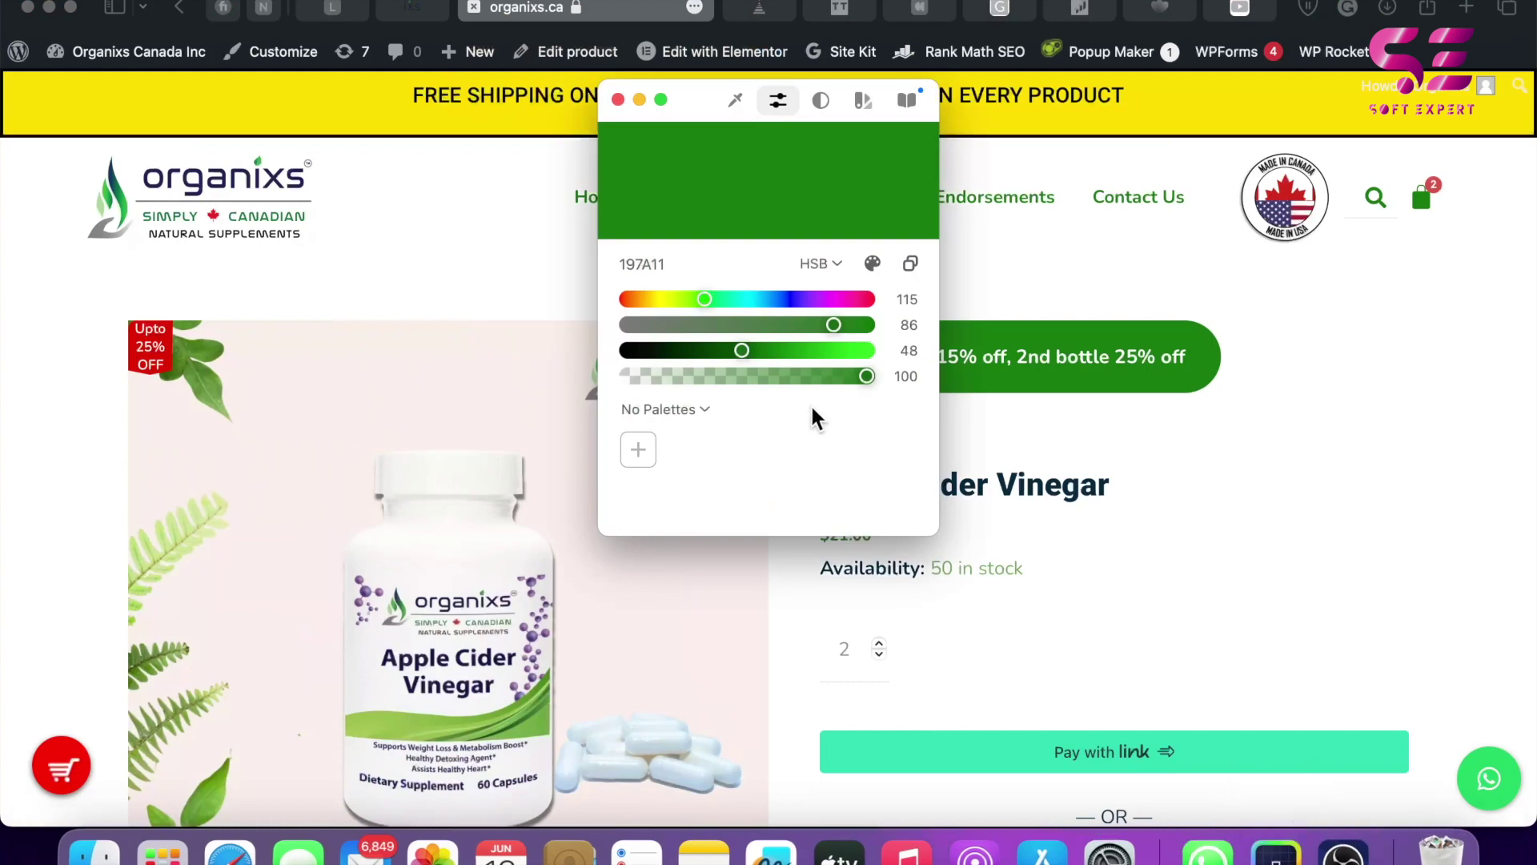
pyautogui.click(735, 99)
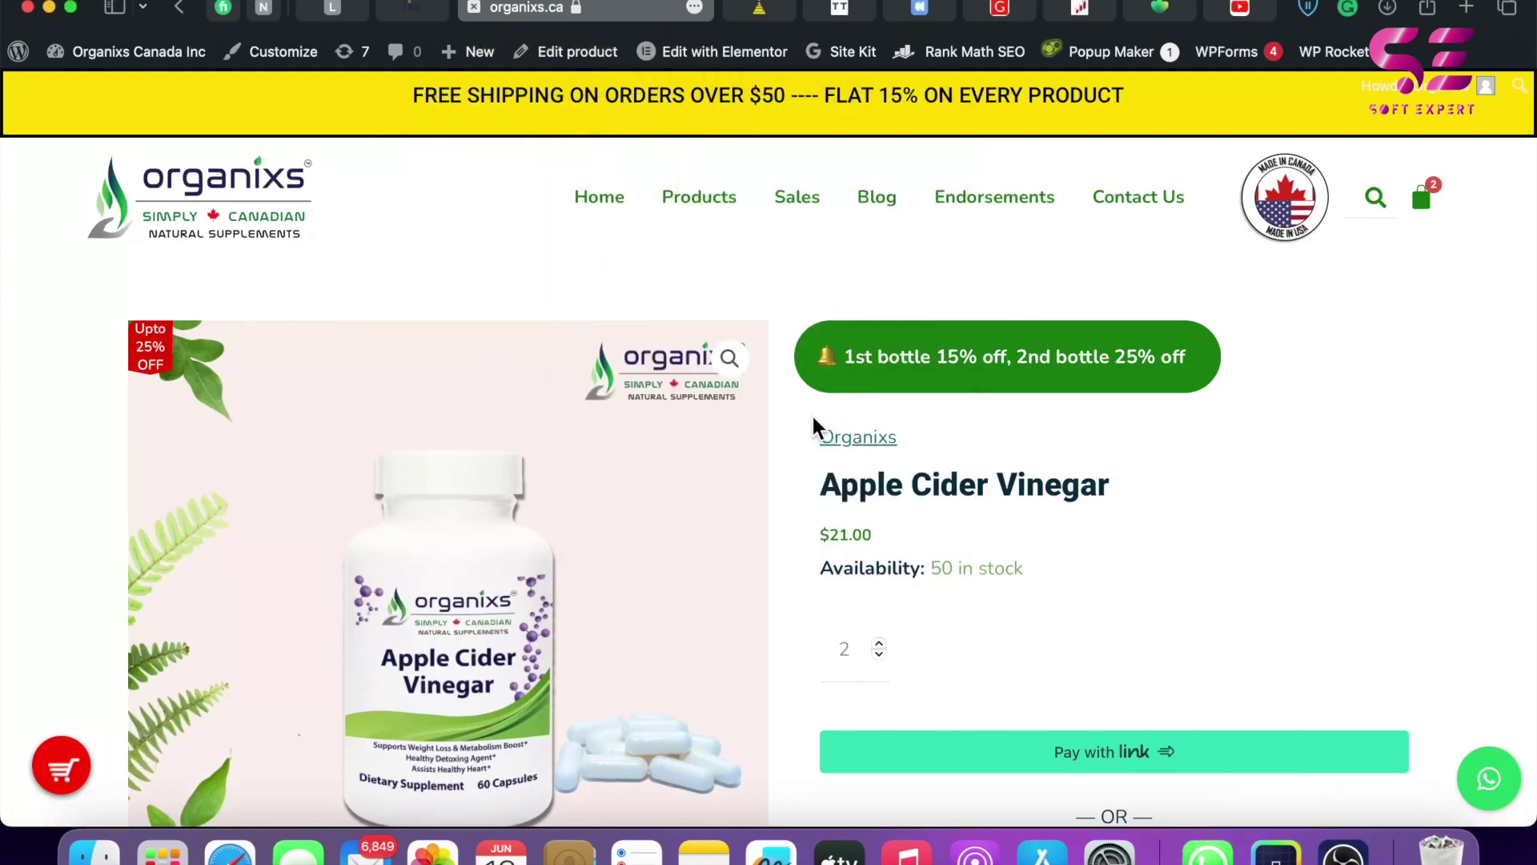
pyautogui.click(416, 8)
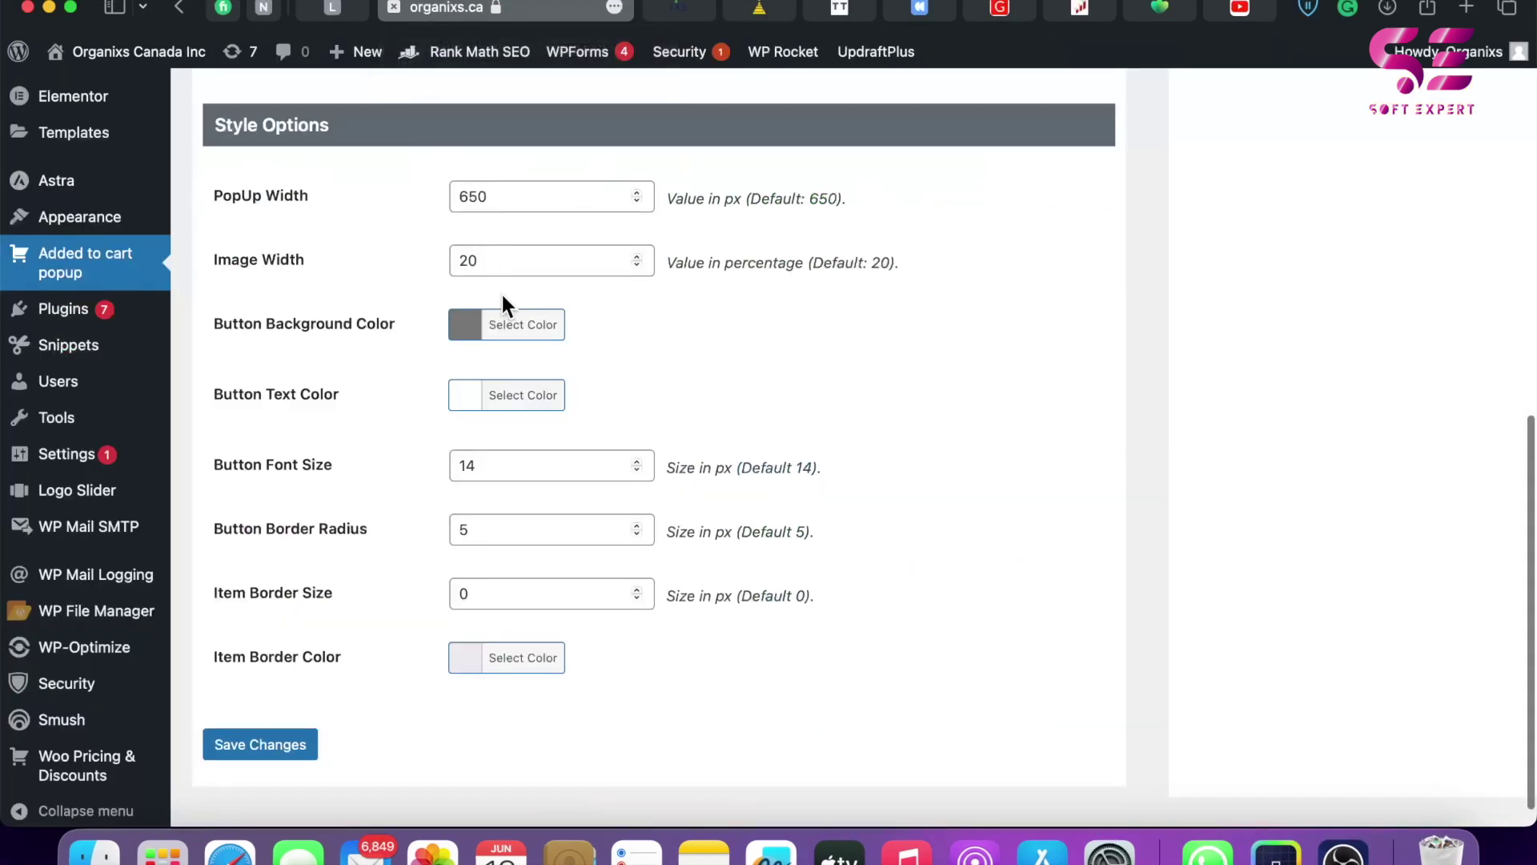
pyautogui.click(512, 327)
pyautogui.click(620, 329)
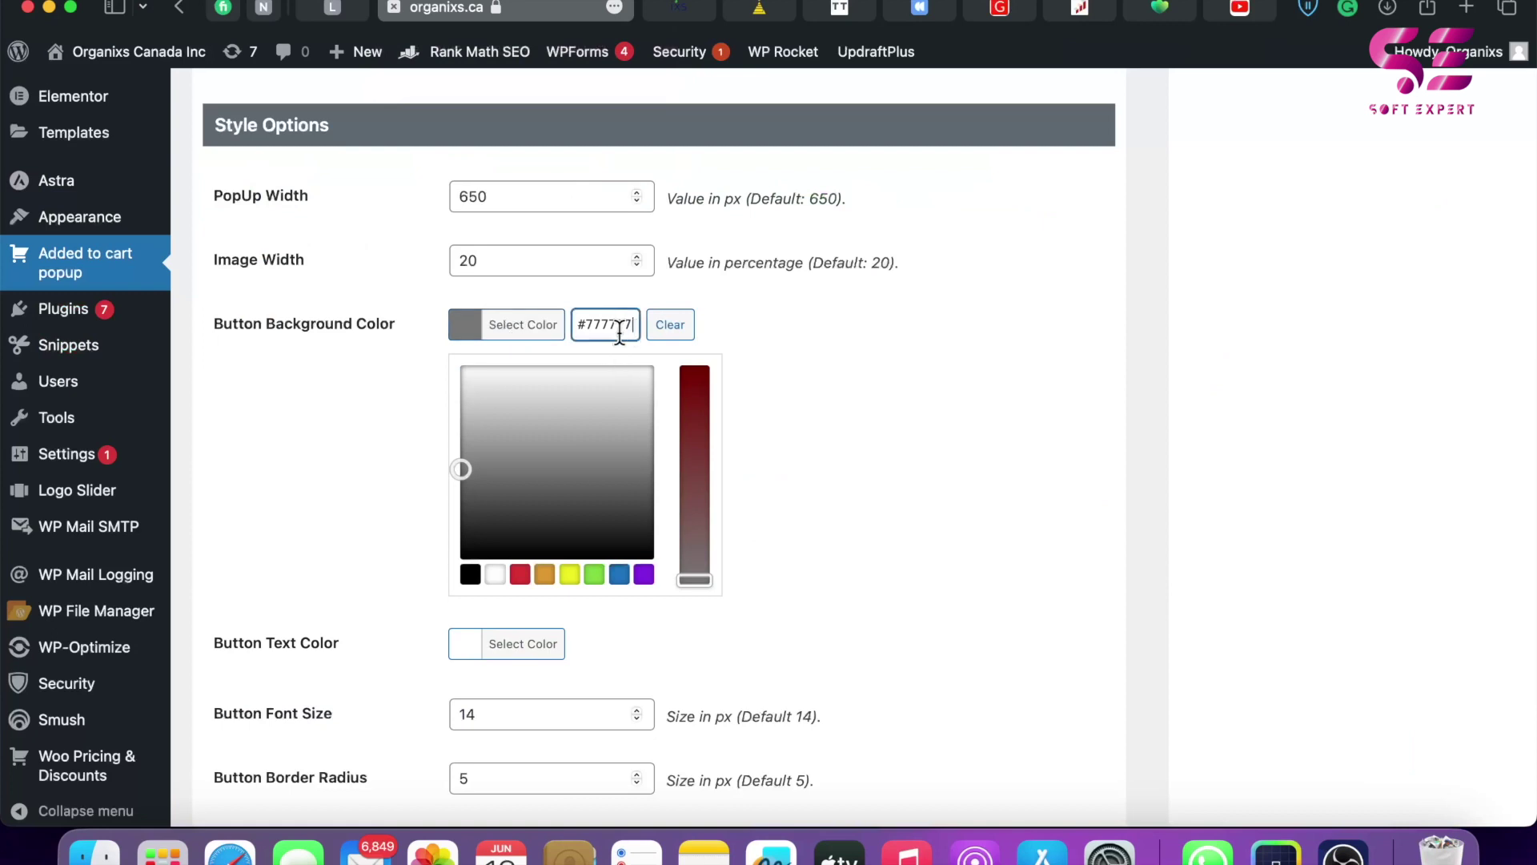
pyautogui.moveTo(619, 335); pyautogui.dragTo(568, 330)
pyautogui.press('super+v')
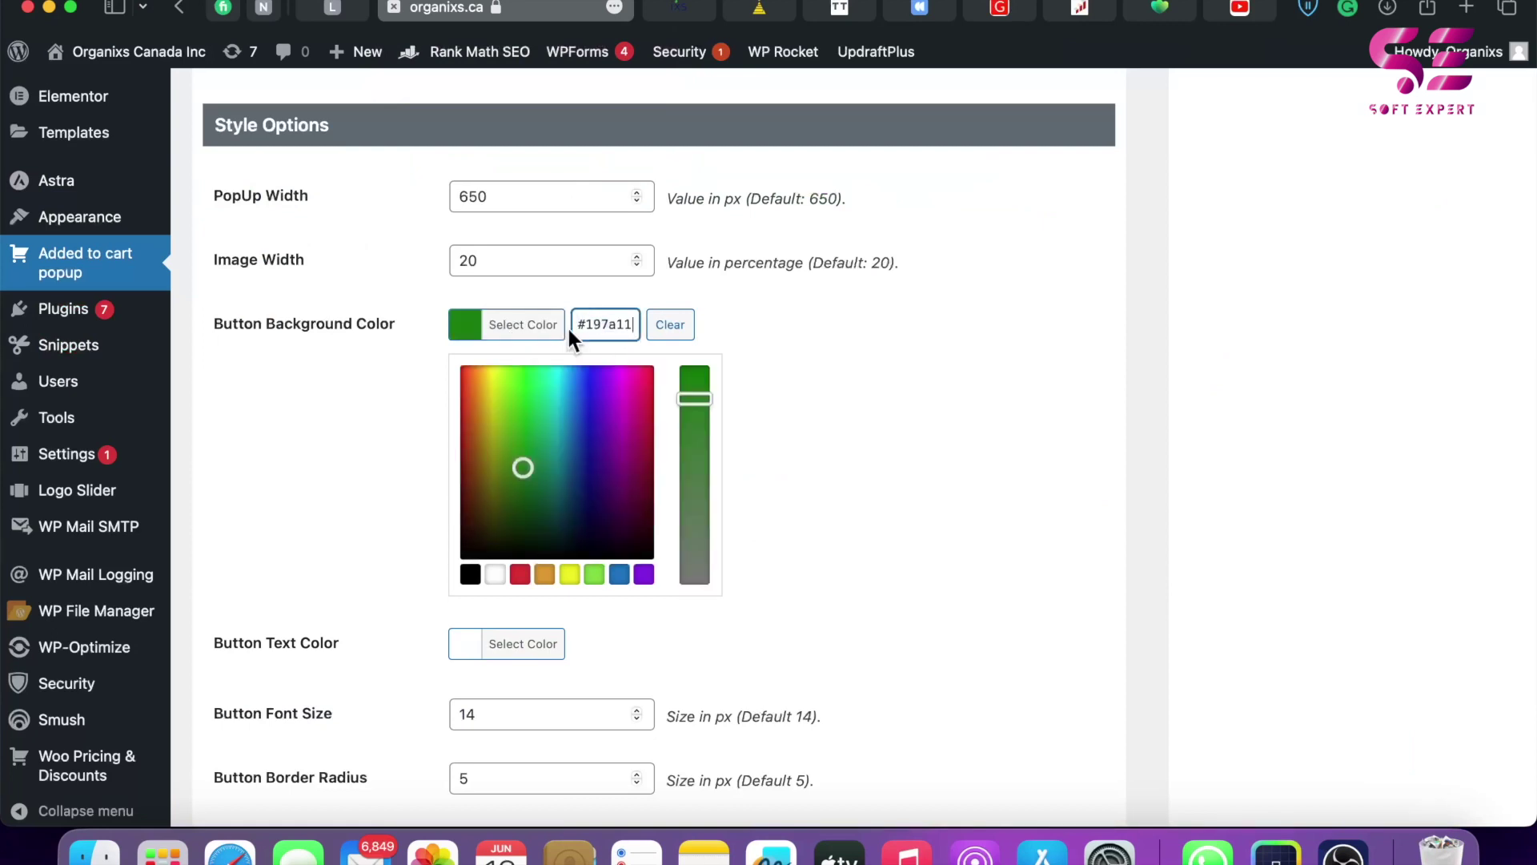
pyautogui.click(338, 321)
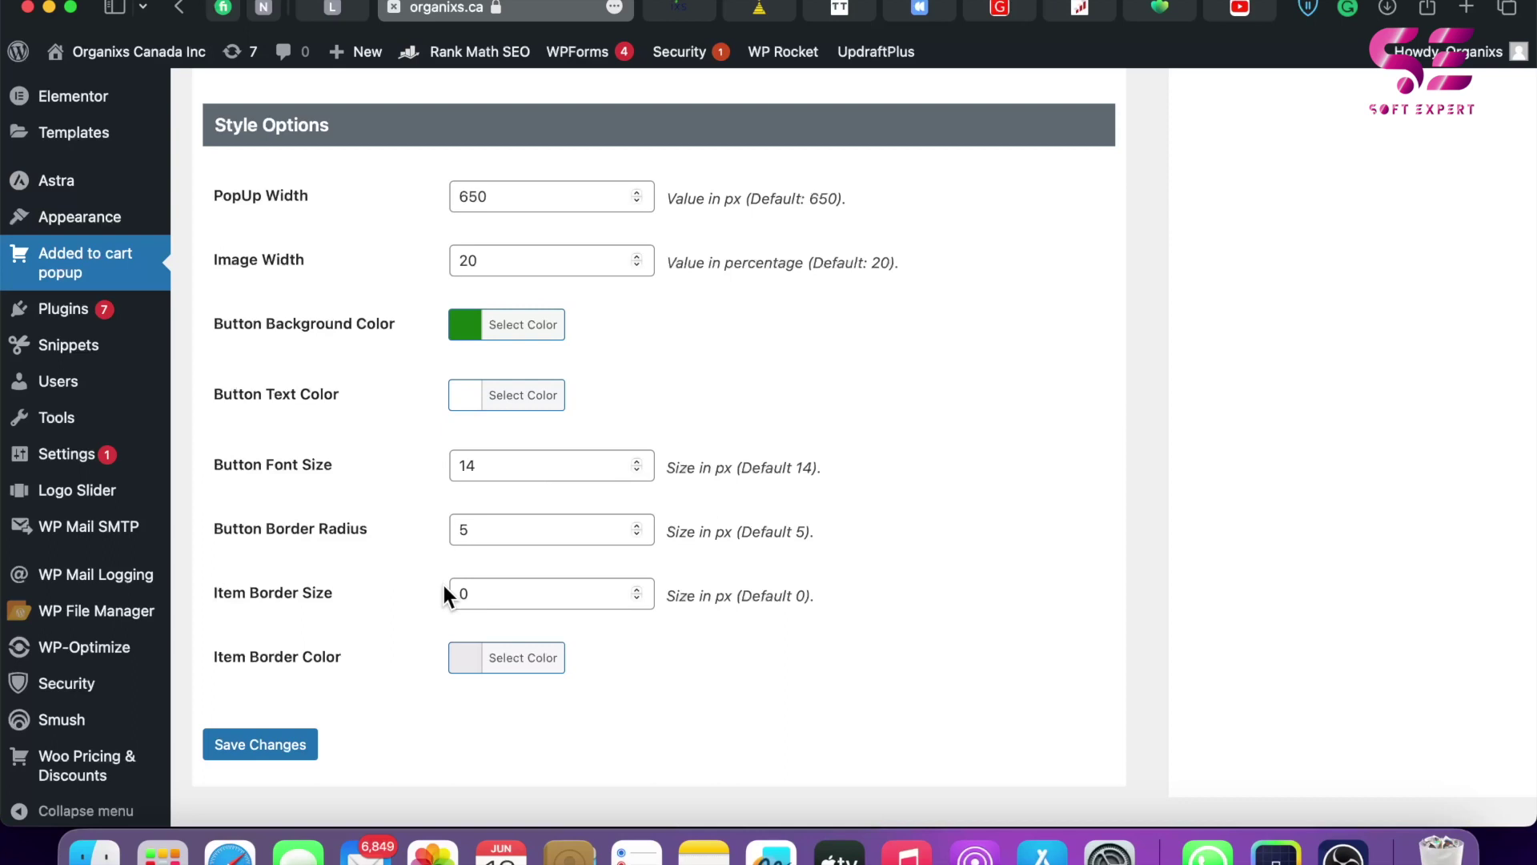
pyautogui.click(248, 746)
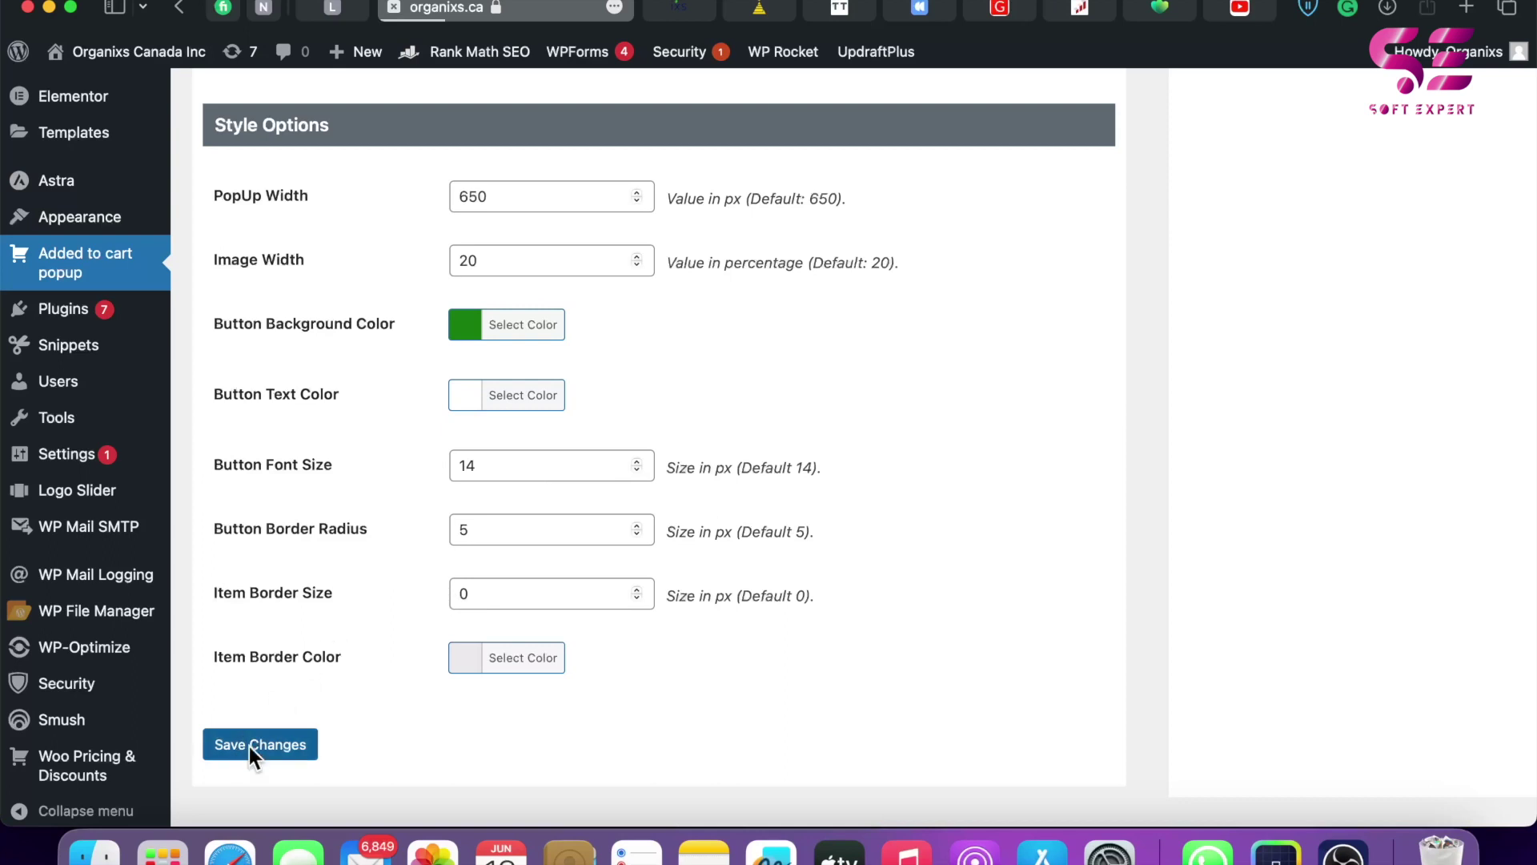
pyautogui.click(676, 10)
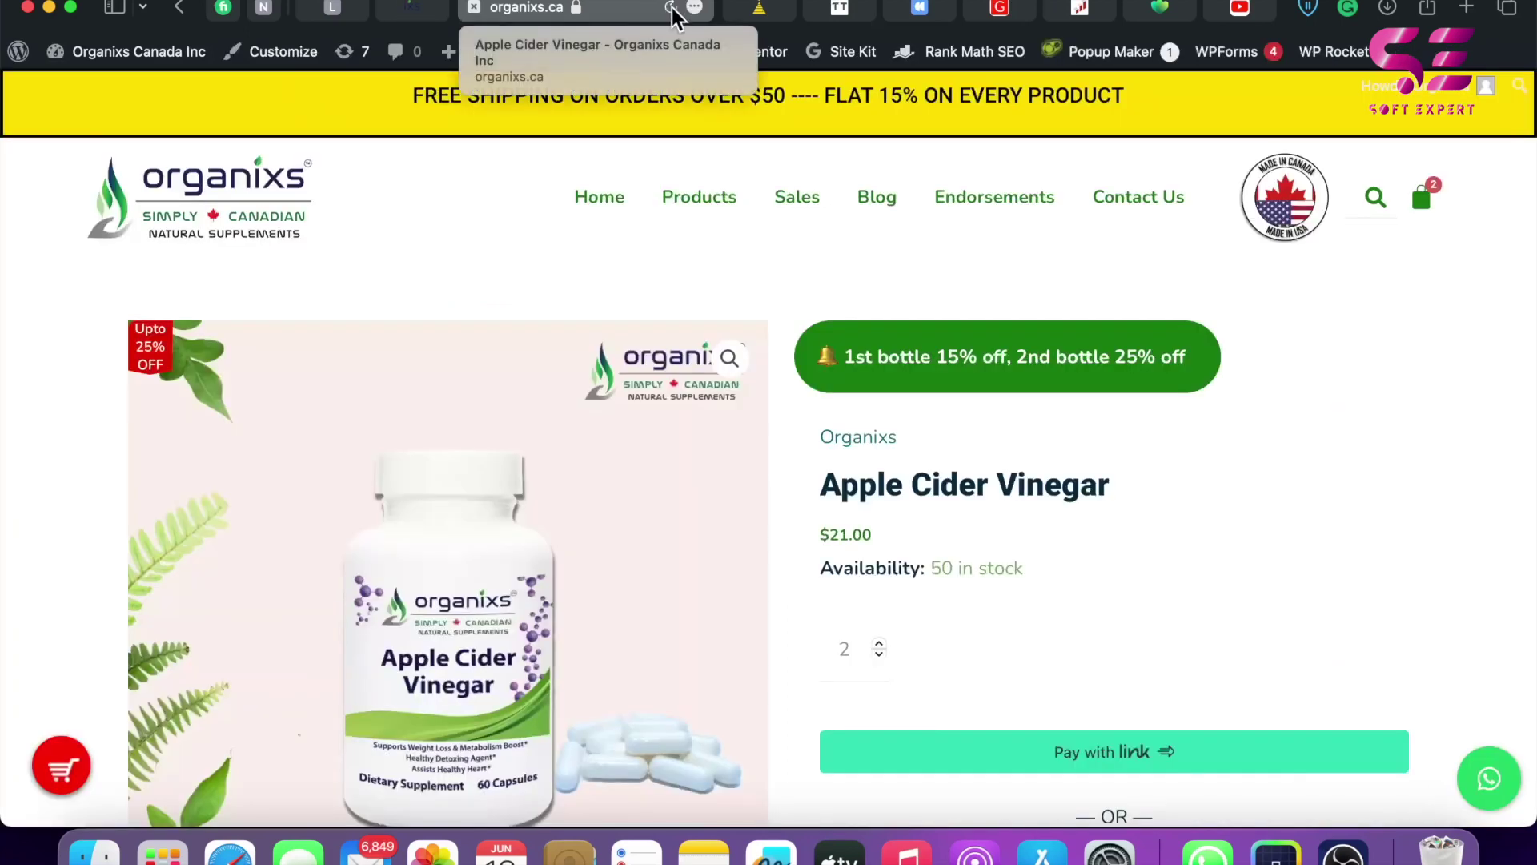
# Add Apple Cider Vinegar to the cart and raise its popup quantity to 2 ($33.60).
pyautogui.scroll(-3, 1163, 528)
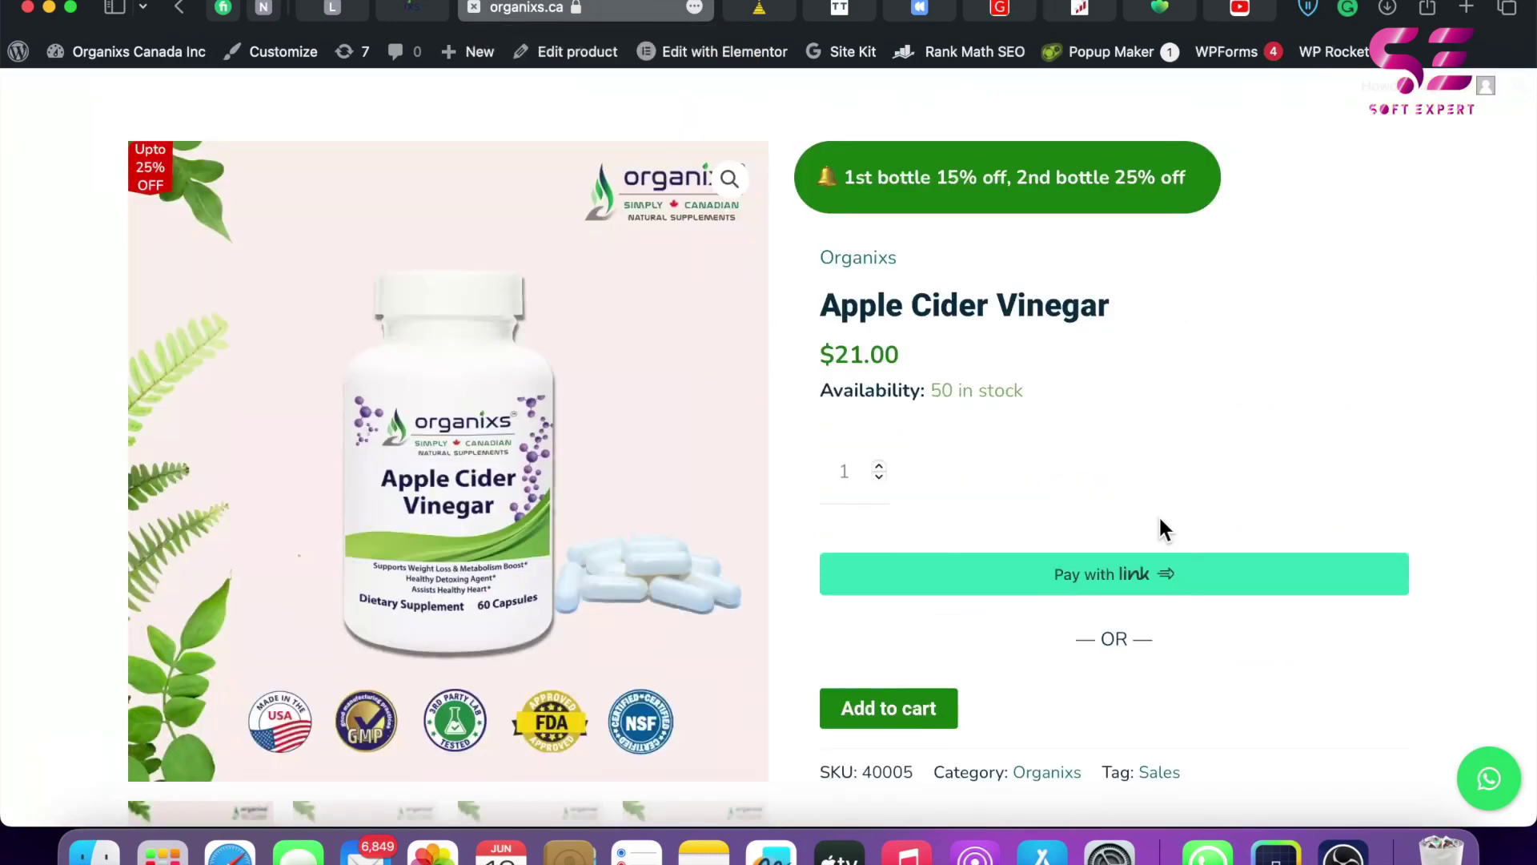
pyautogui.click(892, 711)
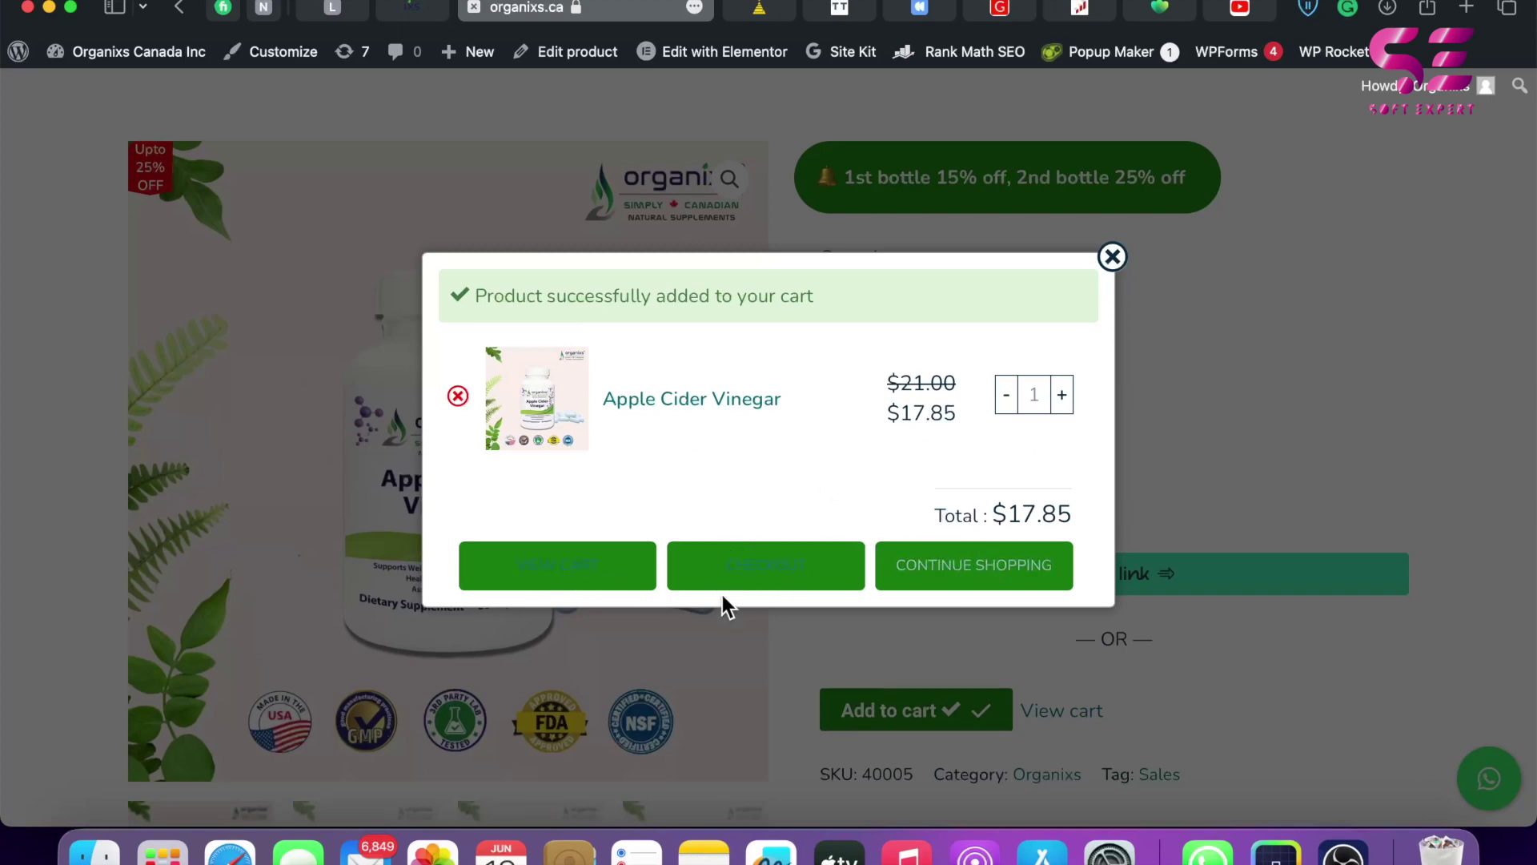
pyautogui.click(1062, 398)
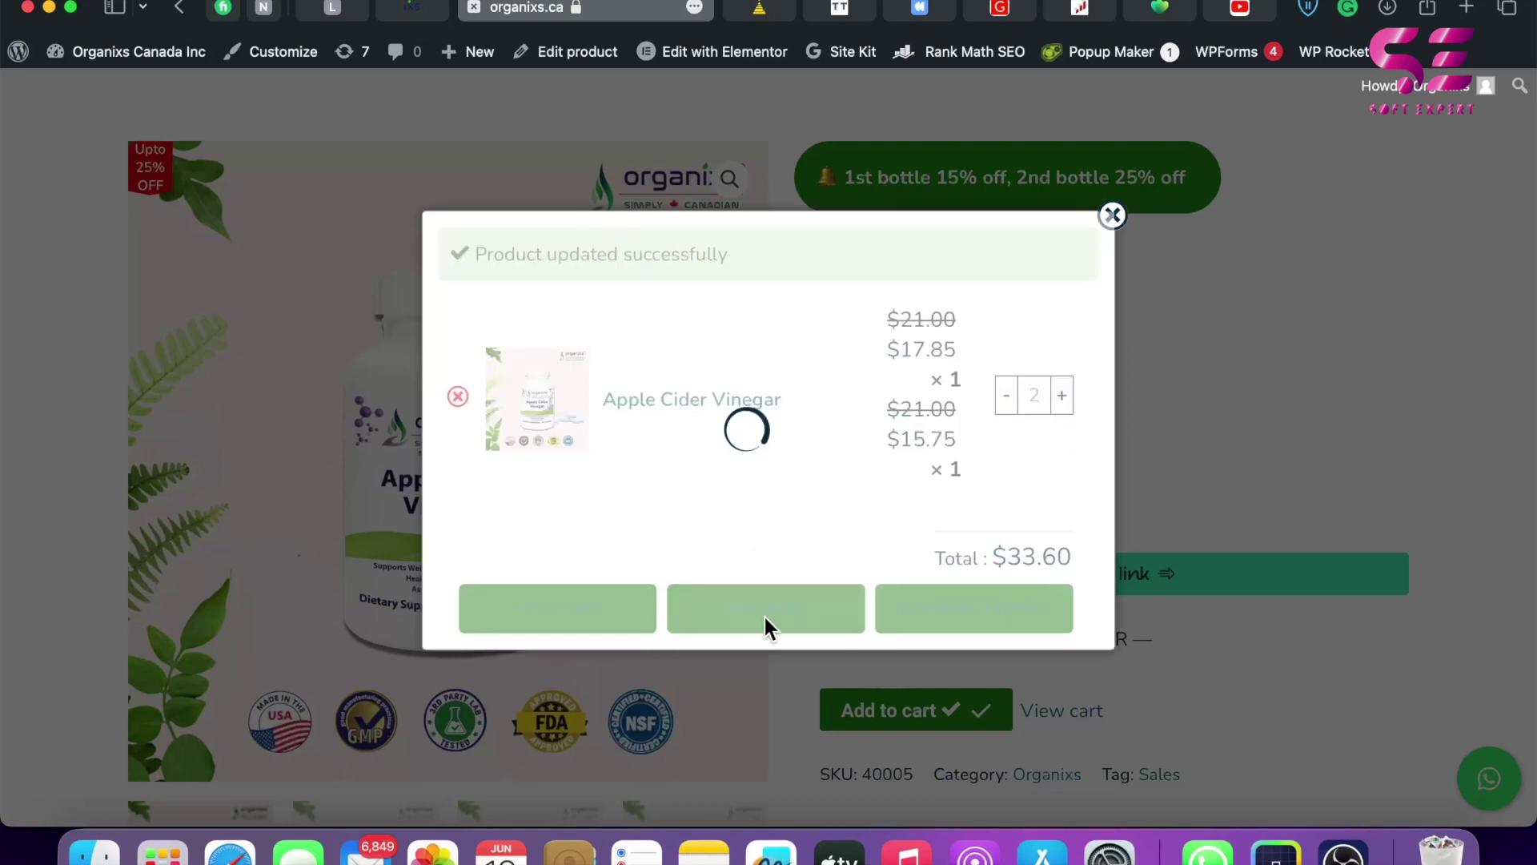
pyautogui.click(416, 11)
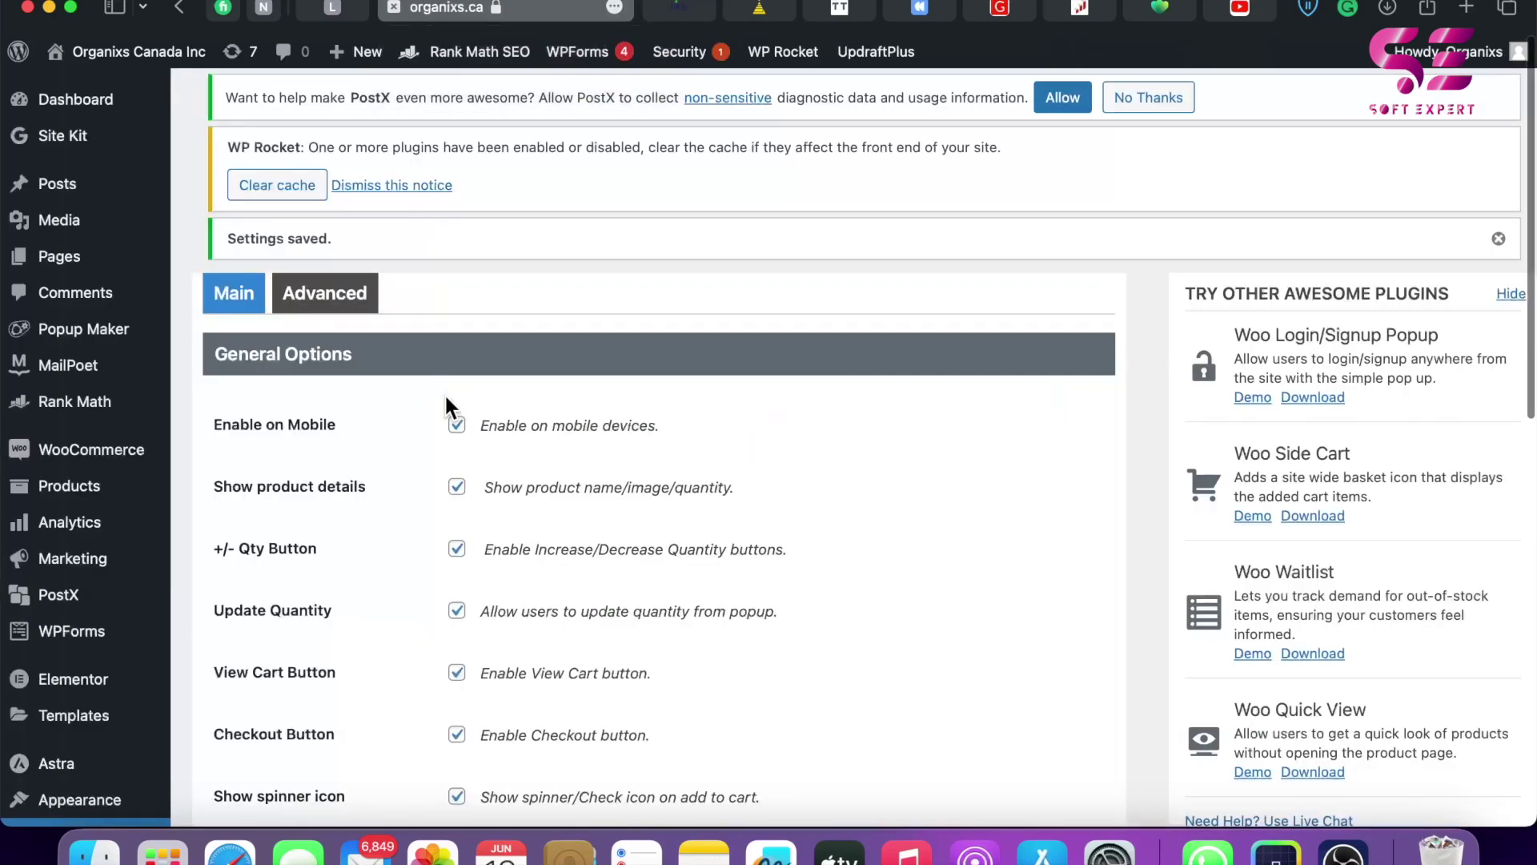
# Save the popup style settings, then re-add the product and lower its popup quantity by one.
pyautogui.scroll(-15, 480, 400)
pyautogui.click(522, 370)
pyautogui.click(424, 388)
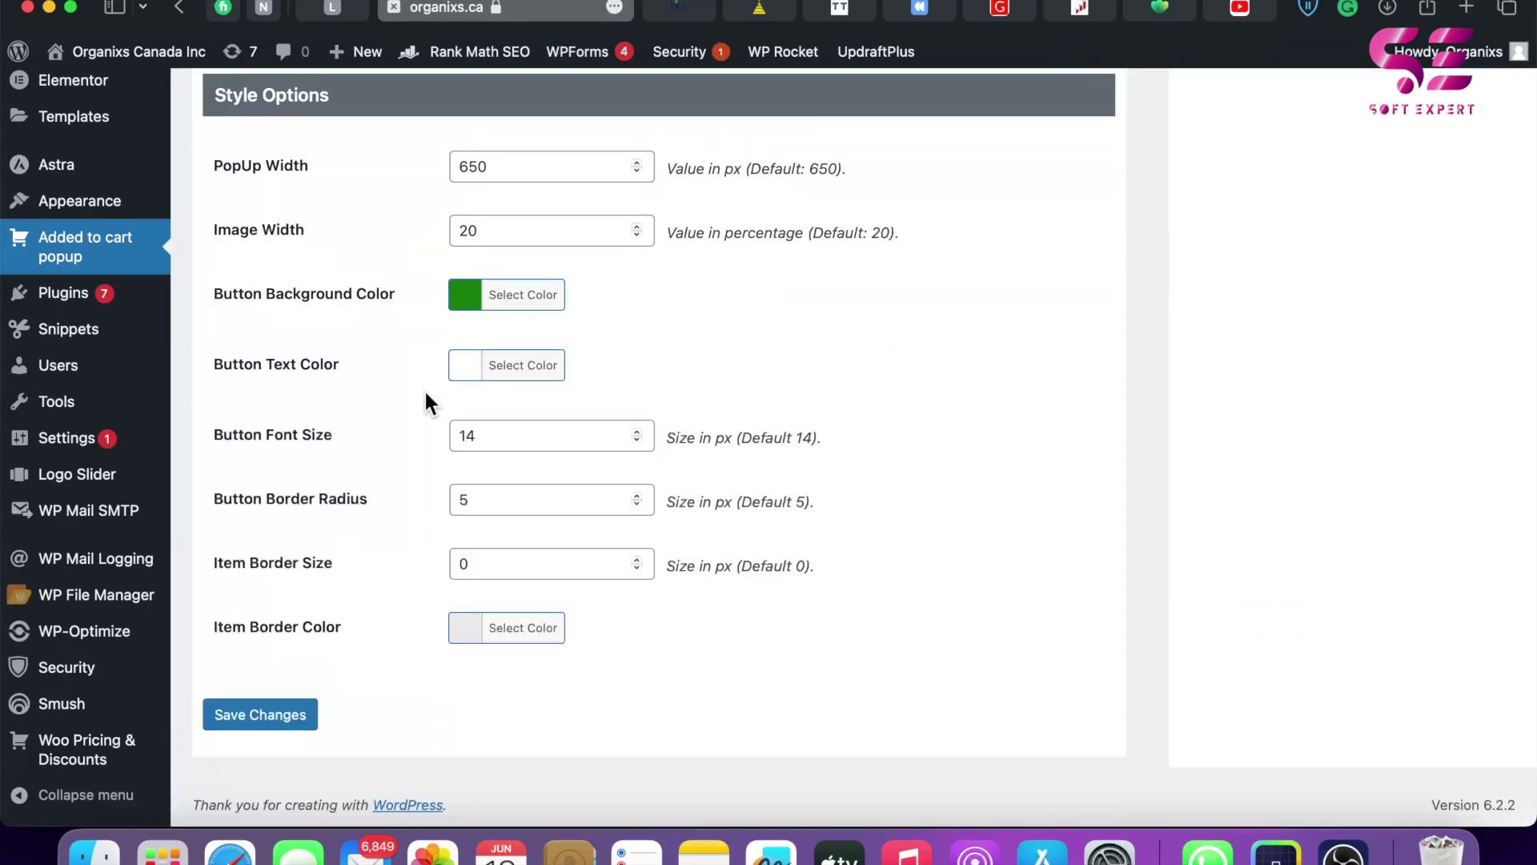
pyautogui.click(272, 718)
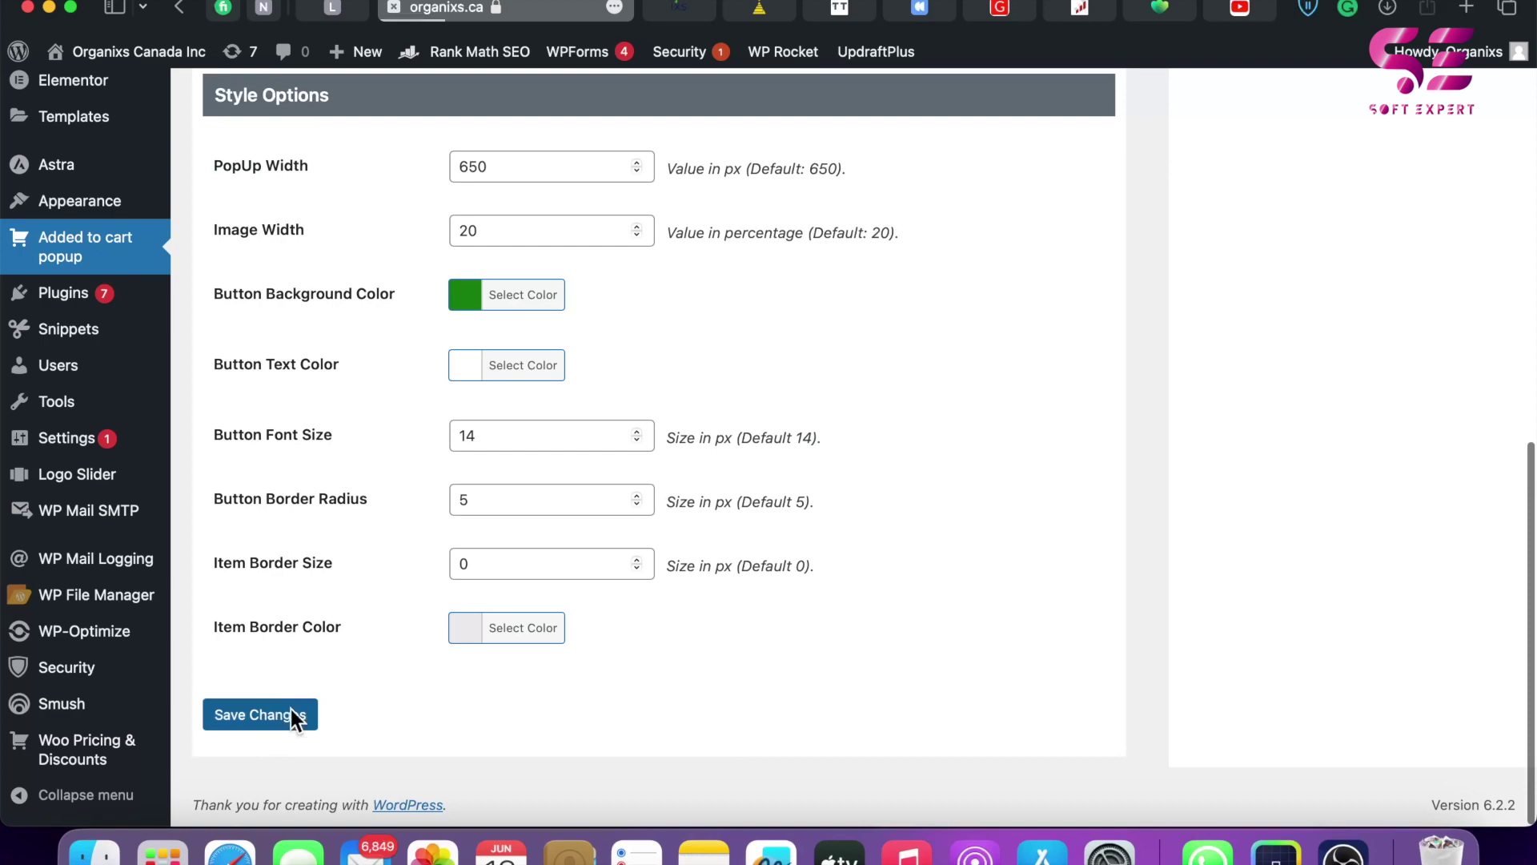
pyautogui.click(656, 11)
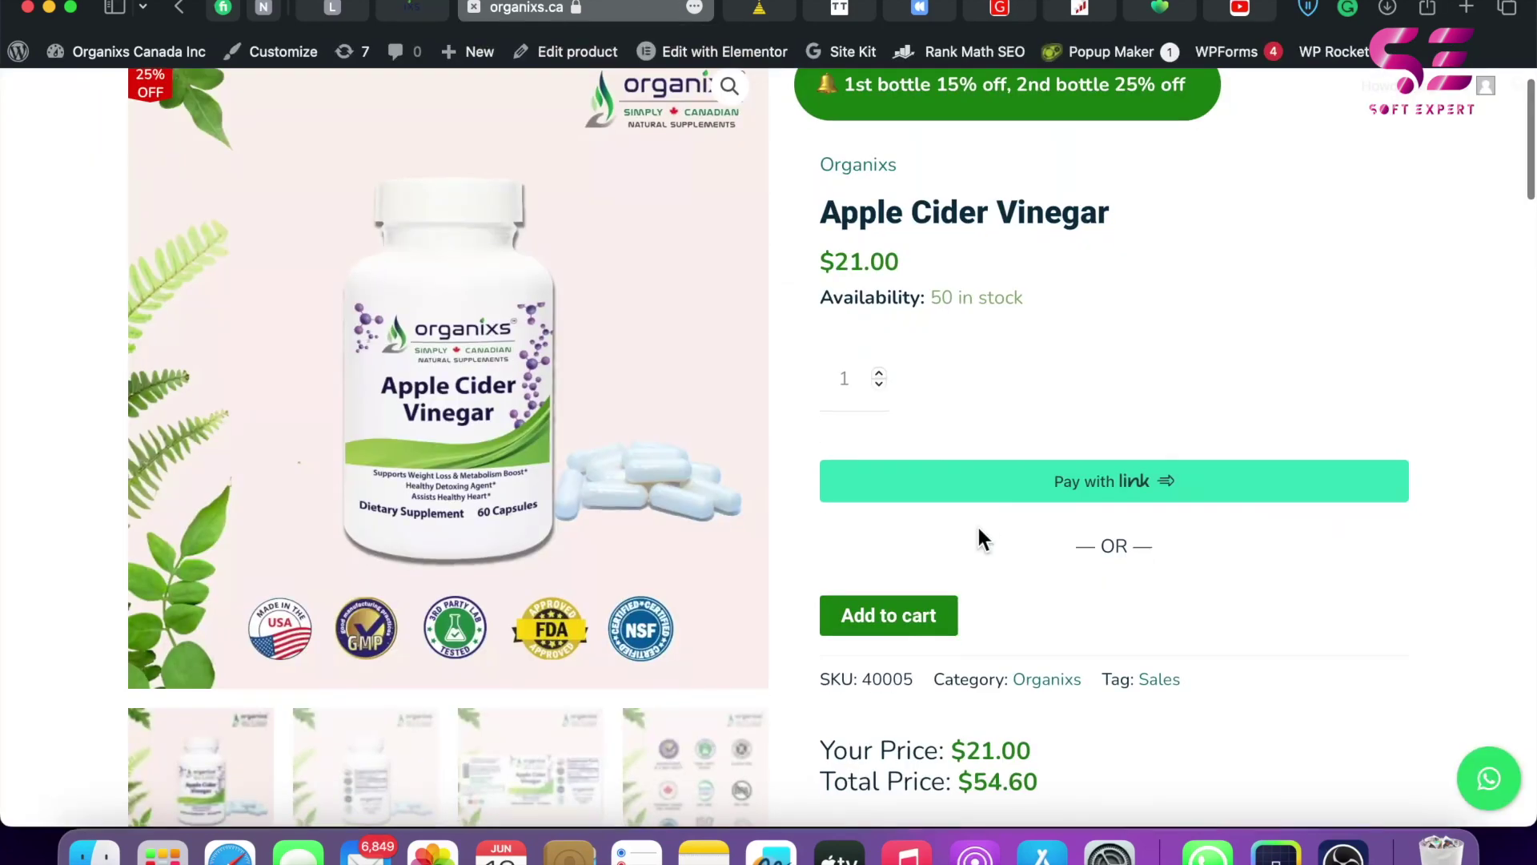
pyautogui.click(903, 624)
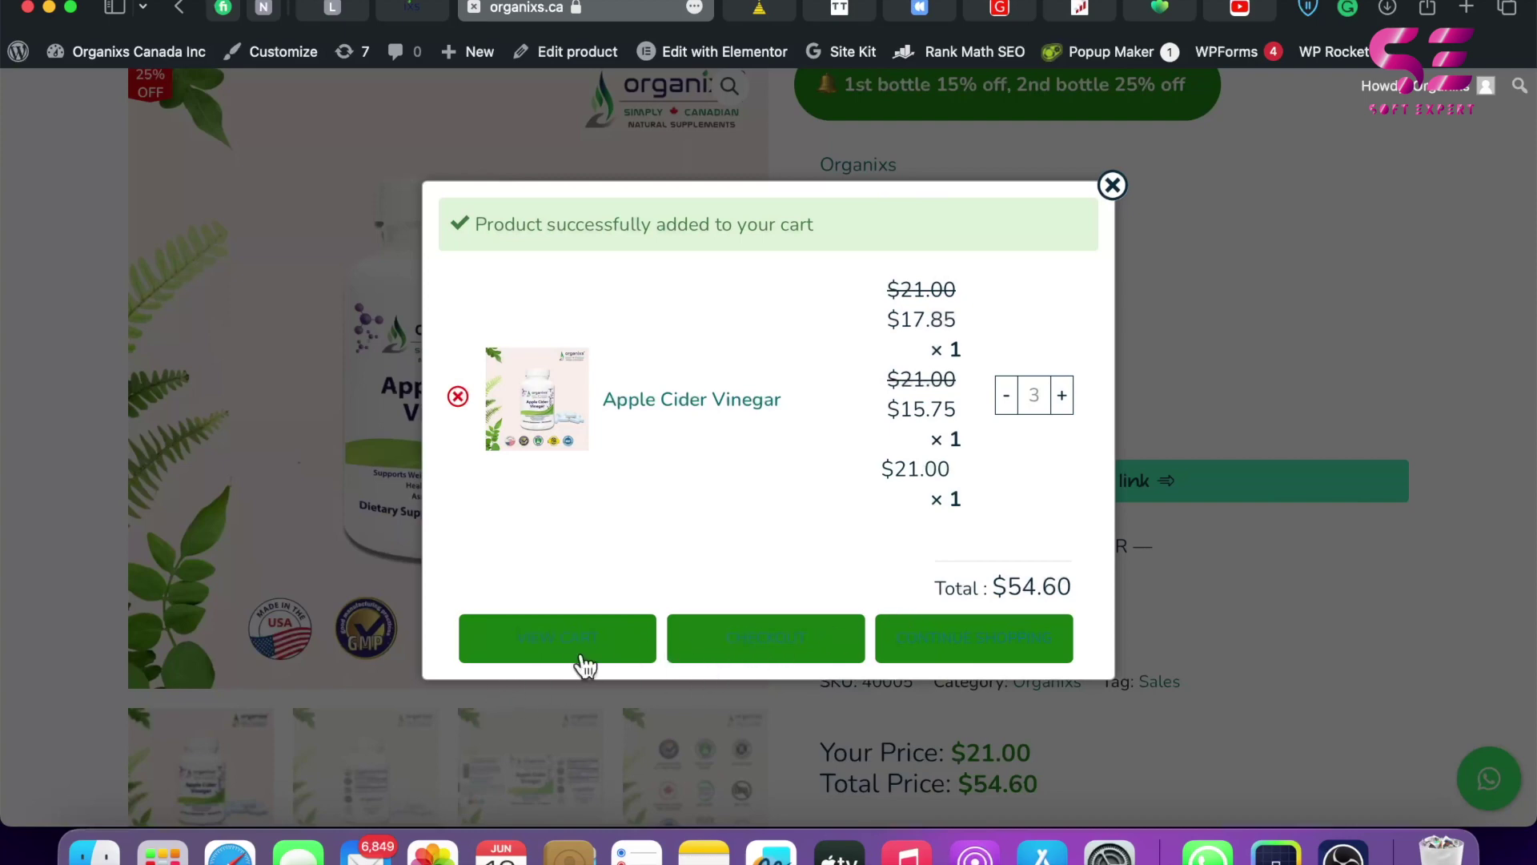
pyautogui.click(1007, 395)
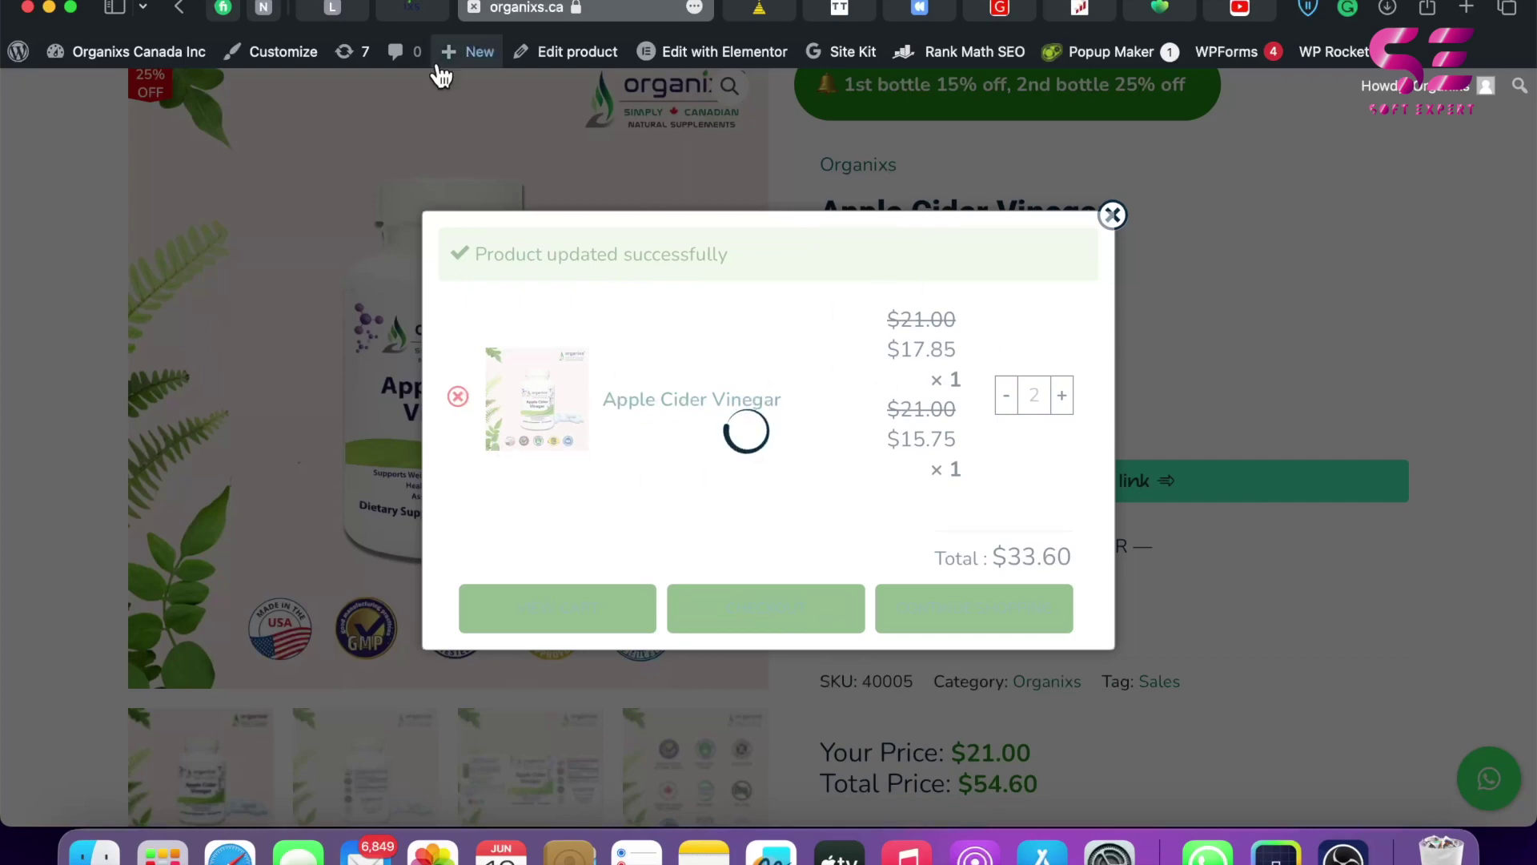
pyautogui.click(421, 12)
# Change PopUp Width from 650 to 850 and bring up the product page's Checkout button menu.
pyautogui.scroll(-10, 549, 357)
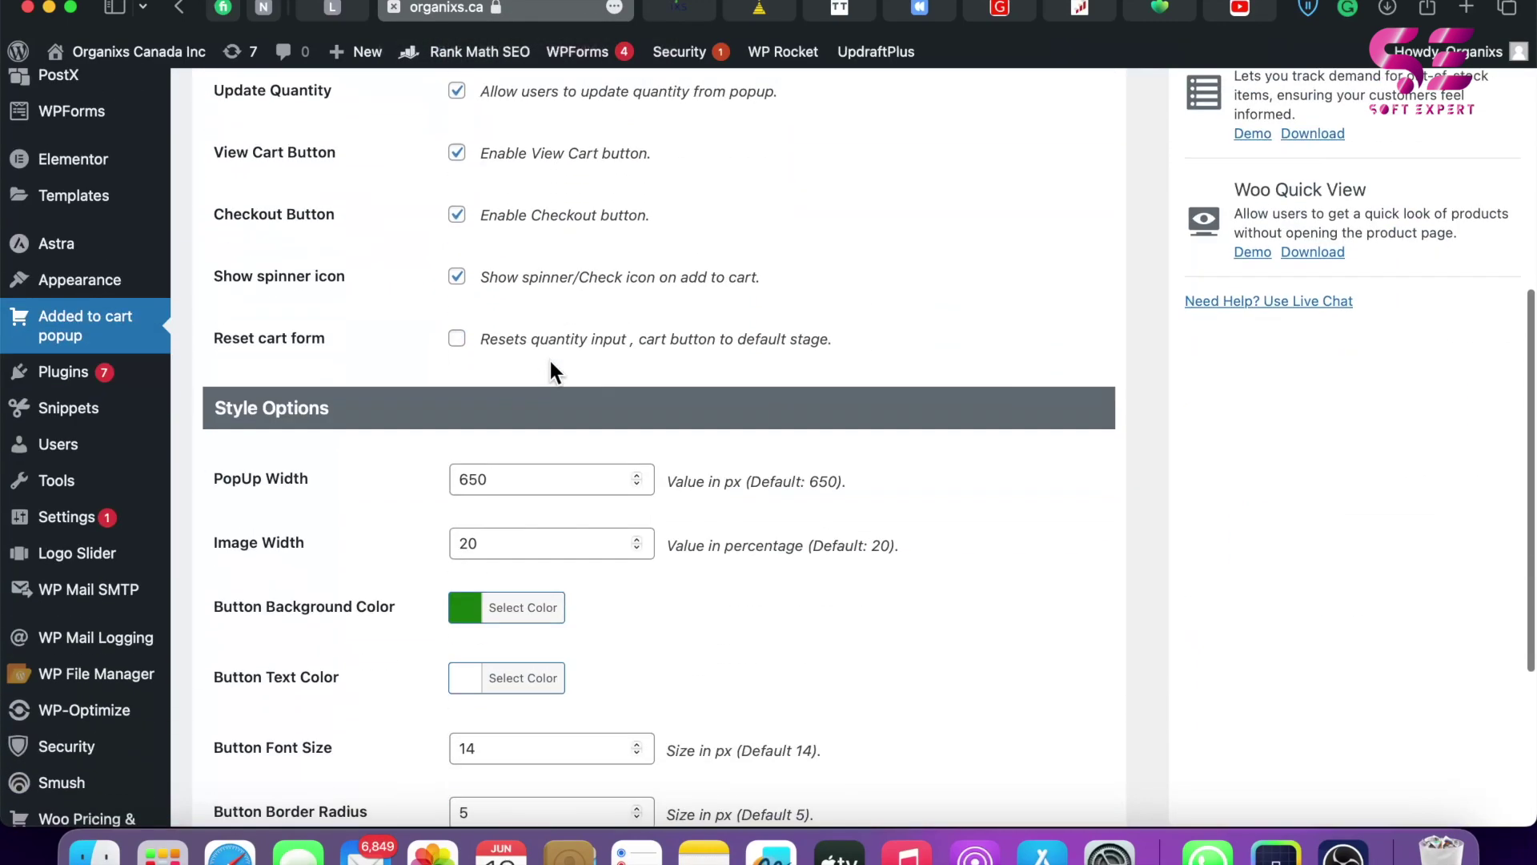
pyautogui.doubleClick(484, 478)
pyautogui.write('850')
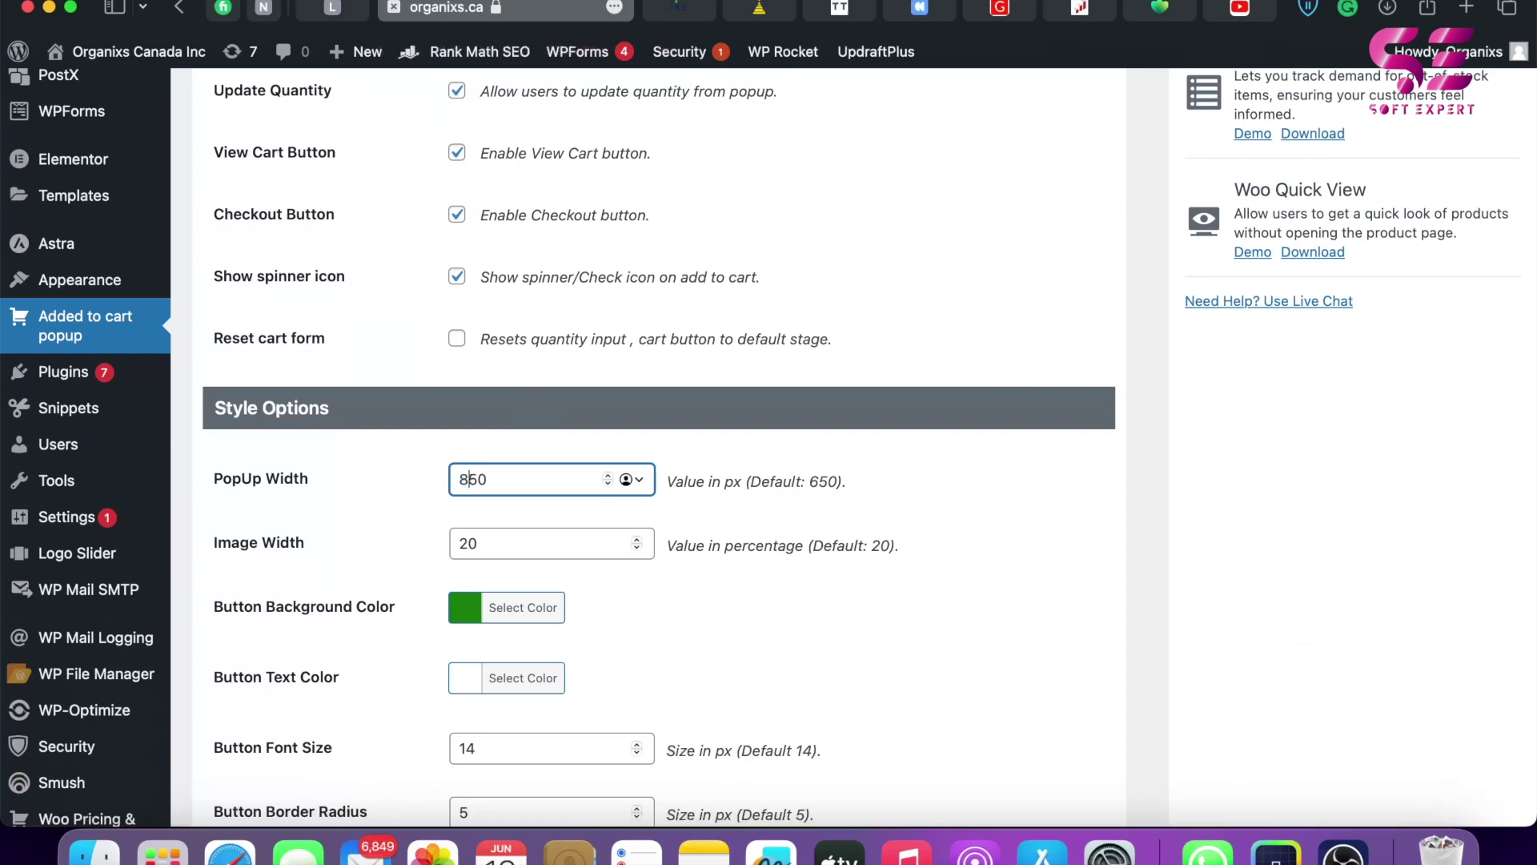
pyautogui.scroll(-4, 549, 481)
pyautogui.hotkey('ctrl', 'Tab')
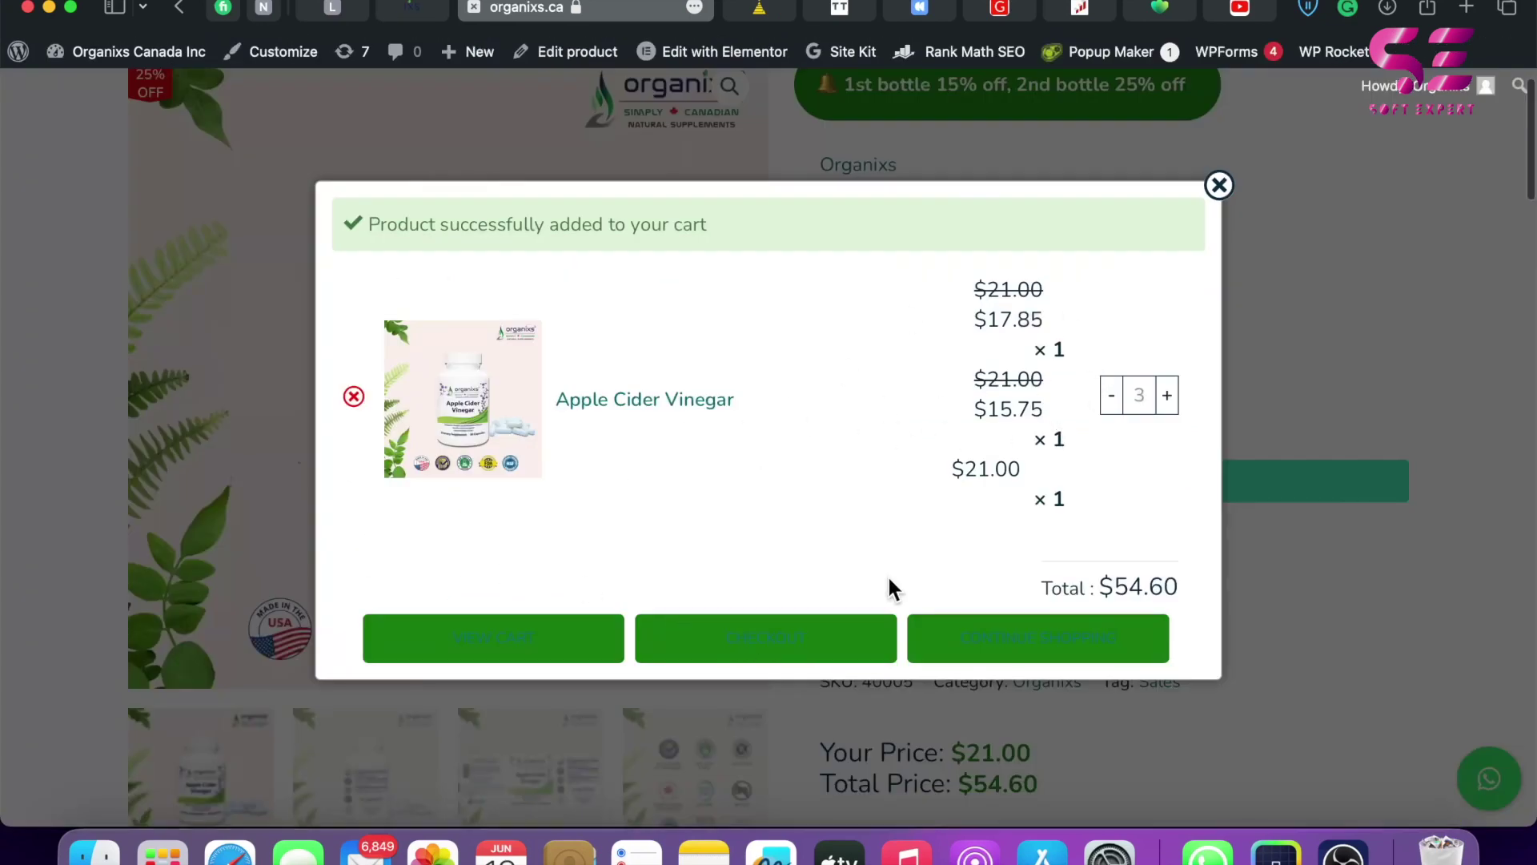
pyautogui.rightClick(775, 655)
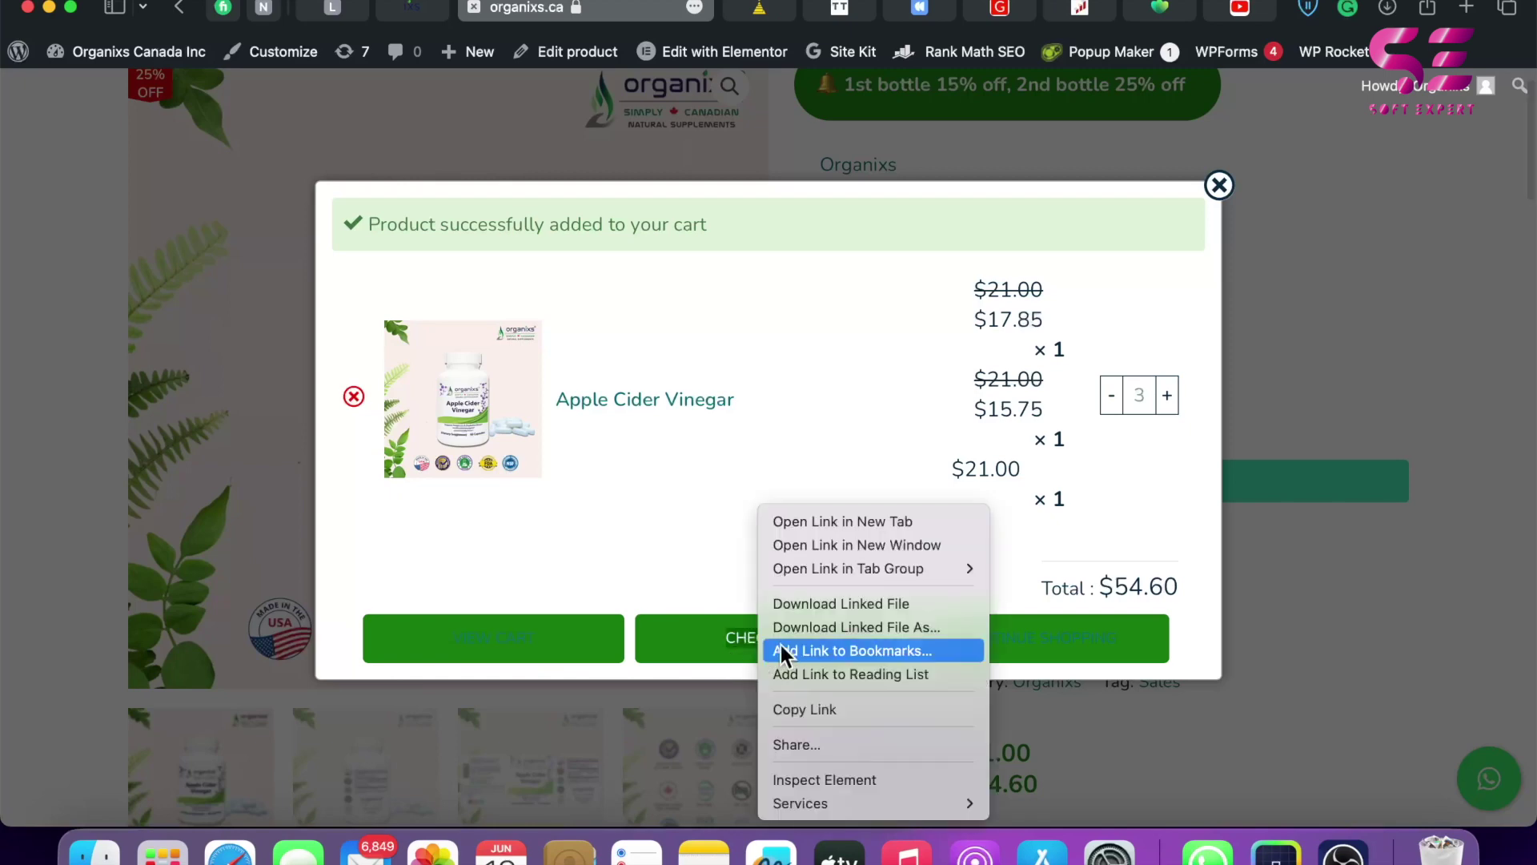
# Inspect the popup's Checkout button and select its xcp-btn class in the Elements panel.
pyautogui.click(808, 785)
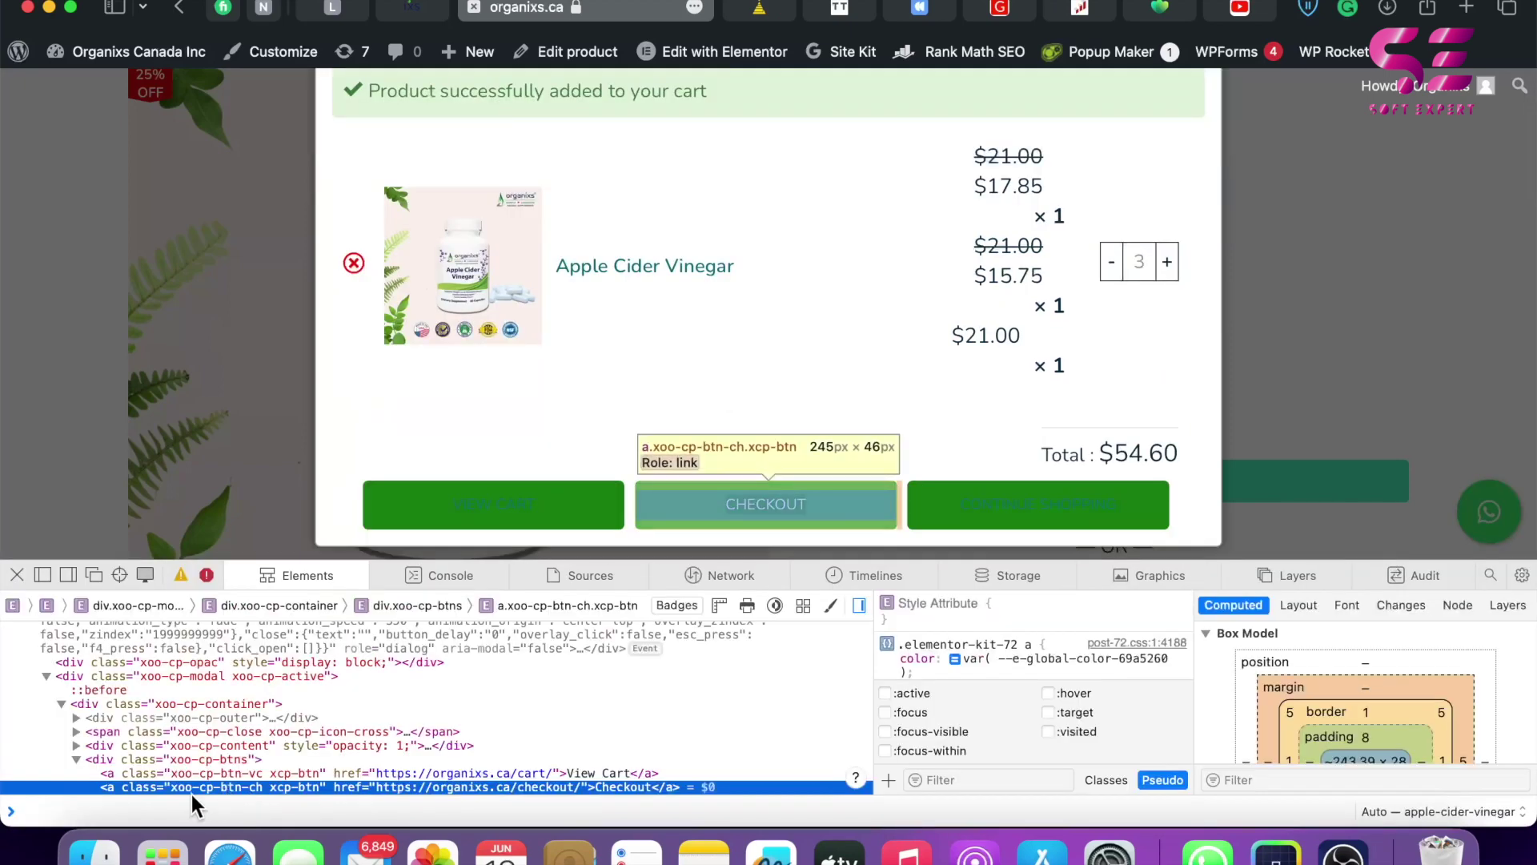
pyautogui.doubleClick(203, 791)
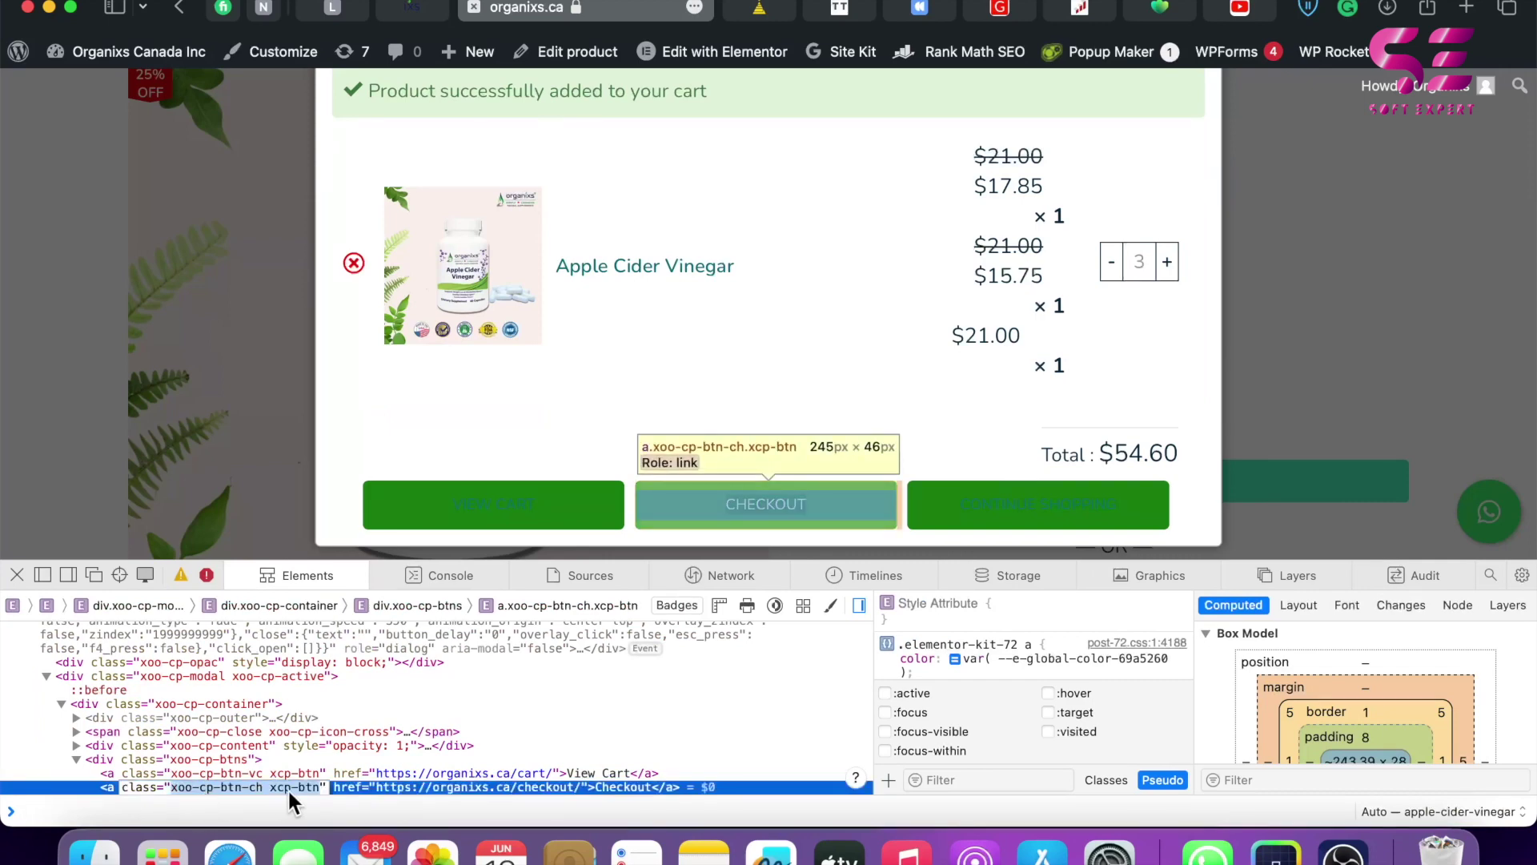
pyautogui.rightClick(304, 60)
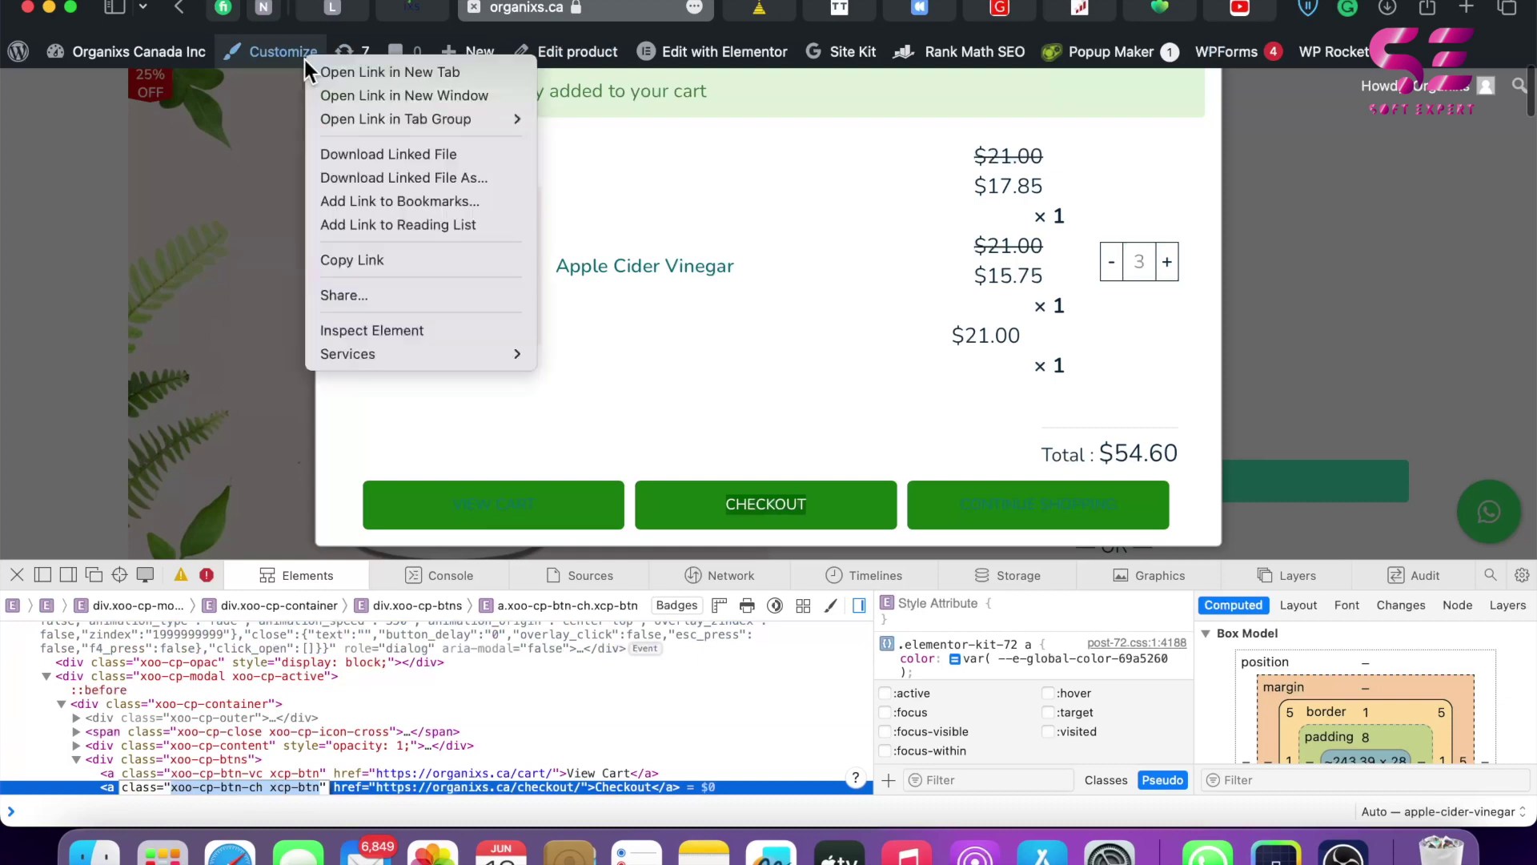
# In the Customizer's Additional CSS, add '.xcp-btn{ color: #fff !important; }' and publish.
pyautogui.click(332, 70)
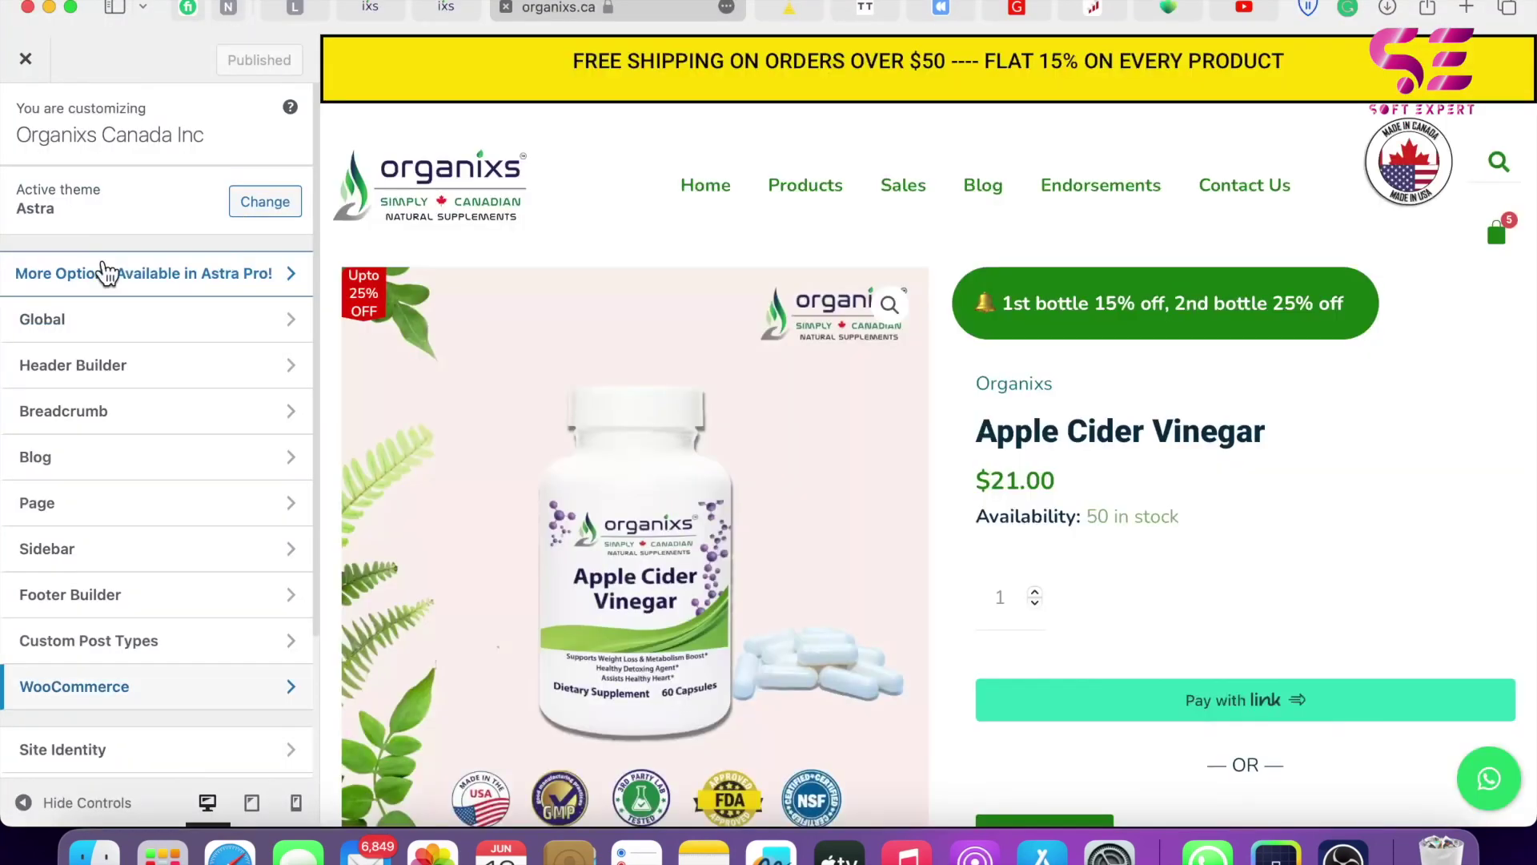
pyautogui.scroll(-3, 120, 400)
pyautogui.click(75, 753)
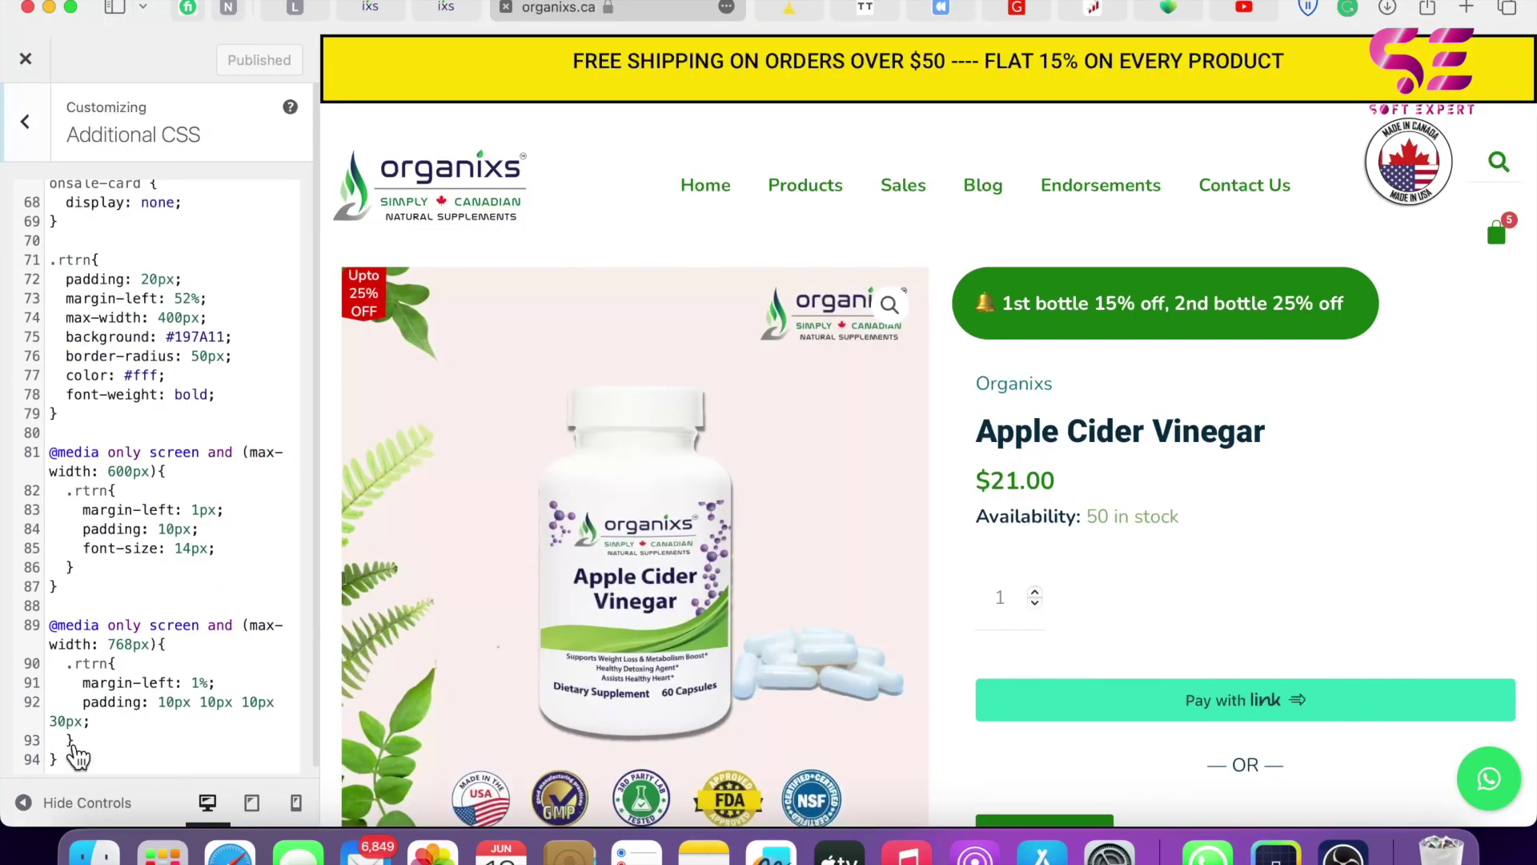
pyautogui.click(77, 754)
pyautogui.press('Return')
pyautogui.press('Return')
pyautogui.write('.xcp-btn{')
pyautogui.press('Return')
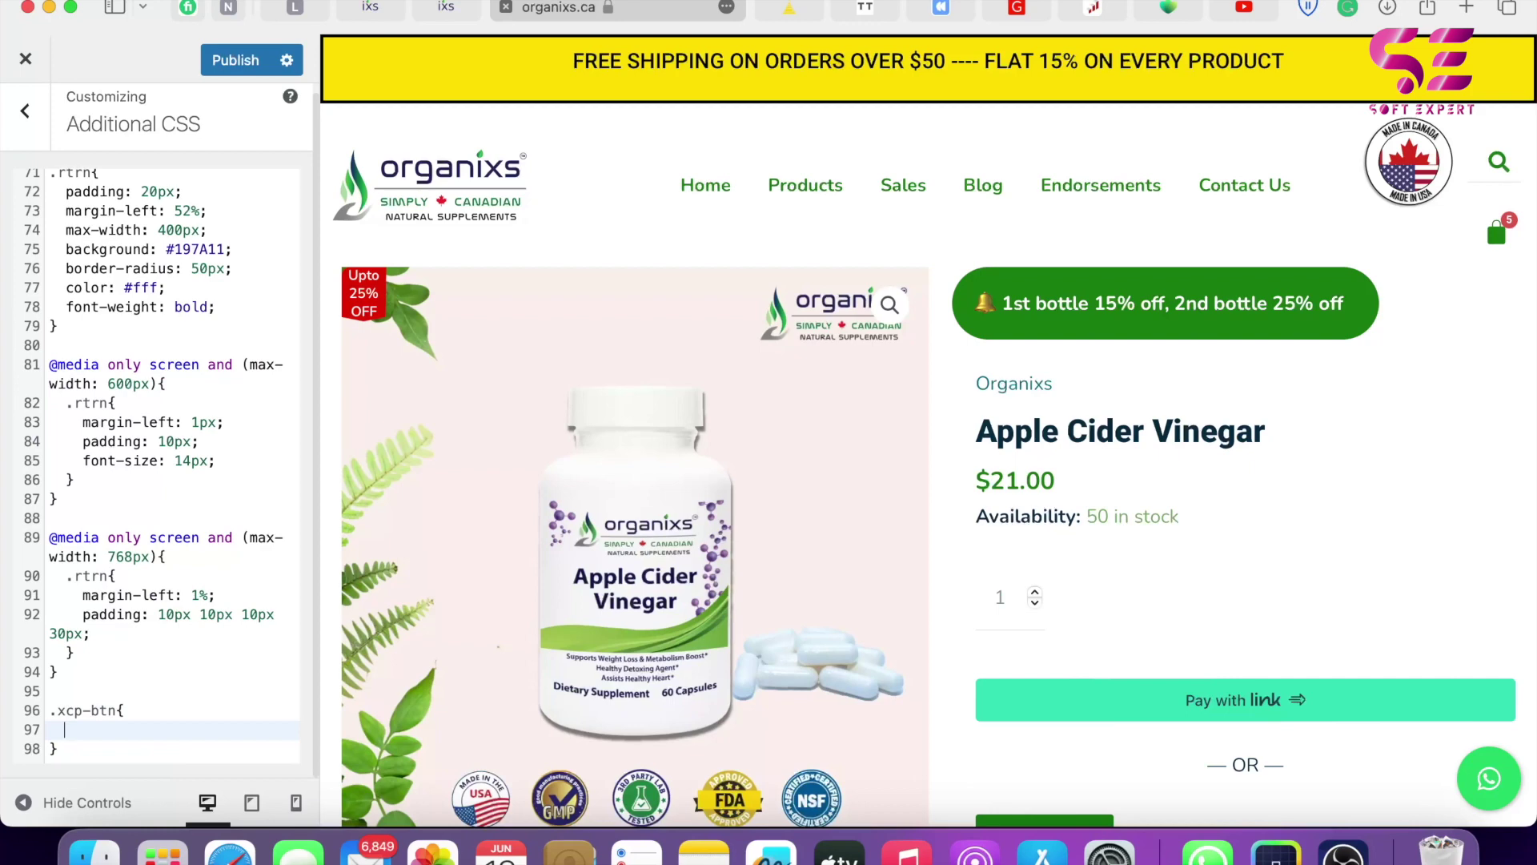
pyautogui.write('color: #fff !imp')
pyautogui.press('Return')
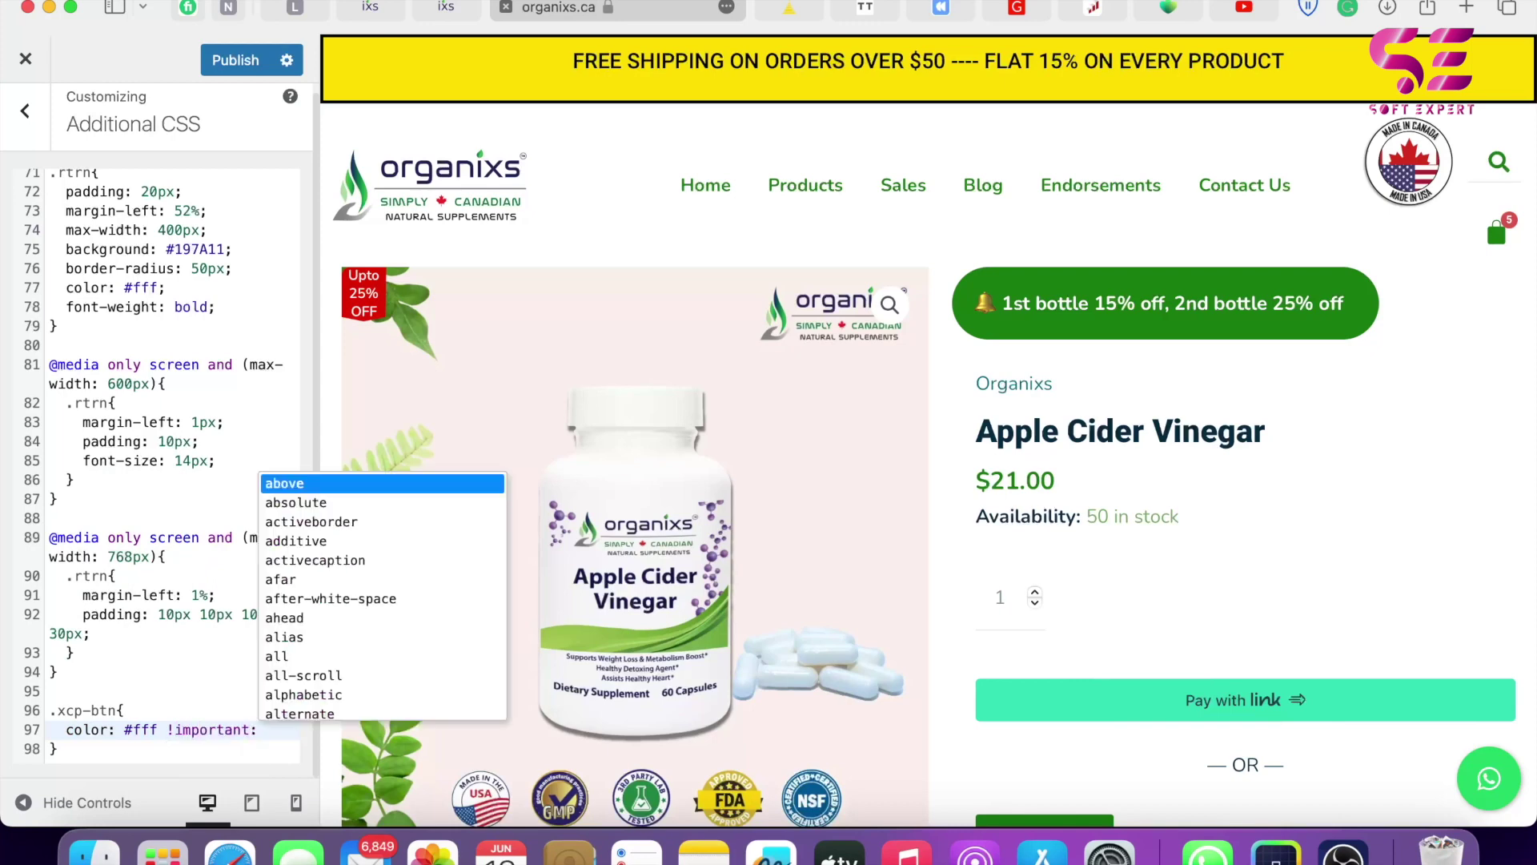
pyautogui.write(';')
pyautogui.click(235, 60)
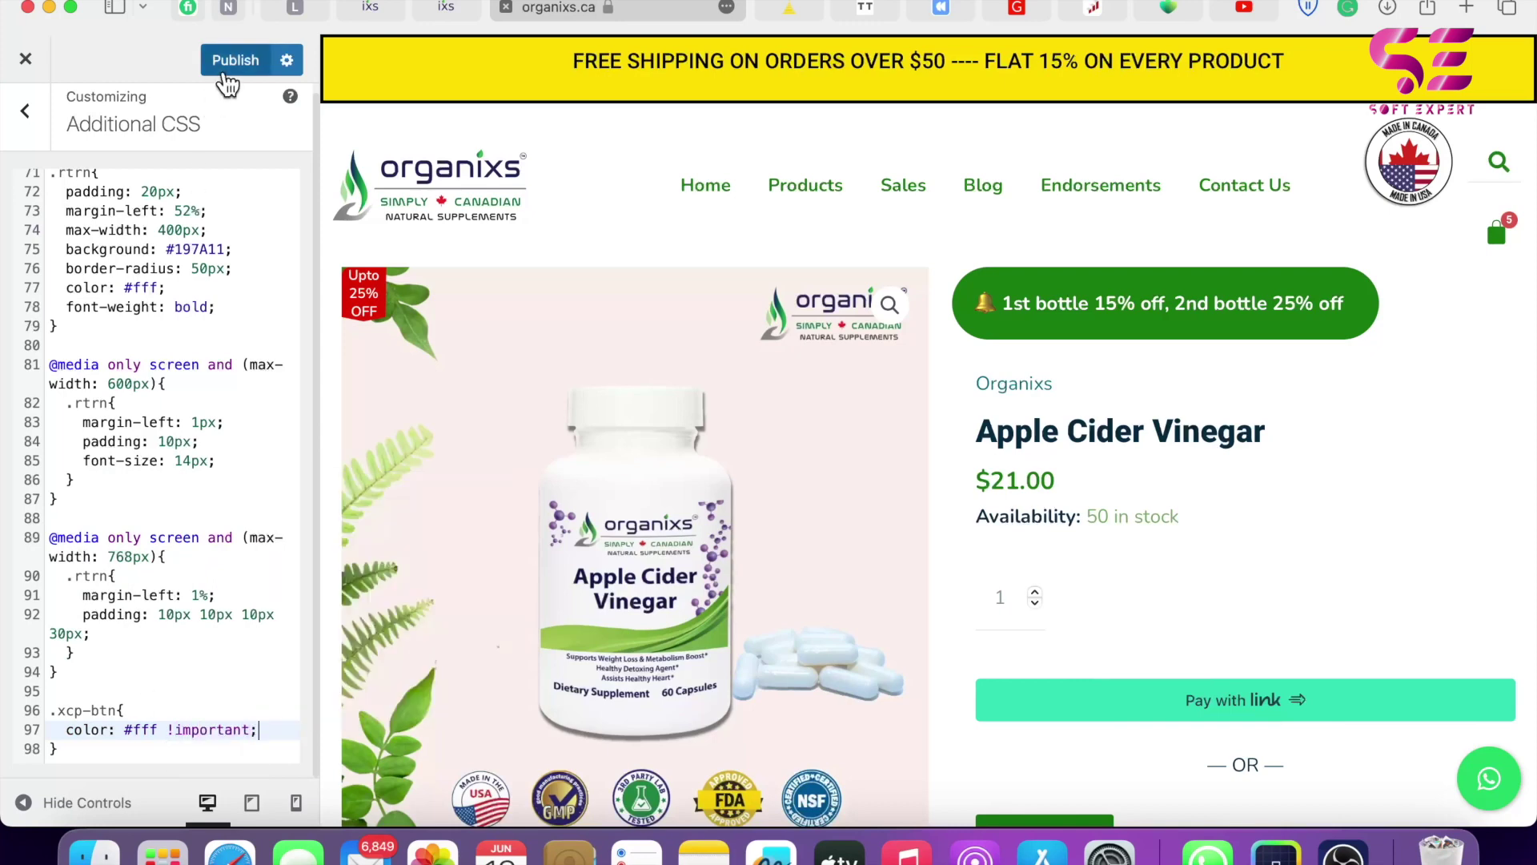
# Add the product on the storefront, try CHECKOUT from the popup, go back, and add it again (quantity 5, $96.60).
pyautogui.click(443, 10)
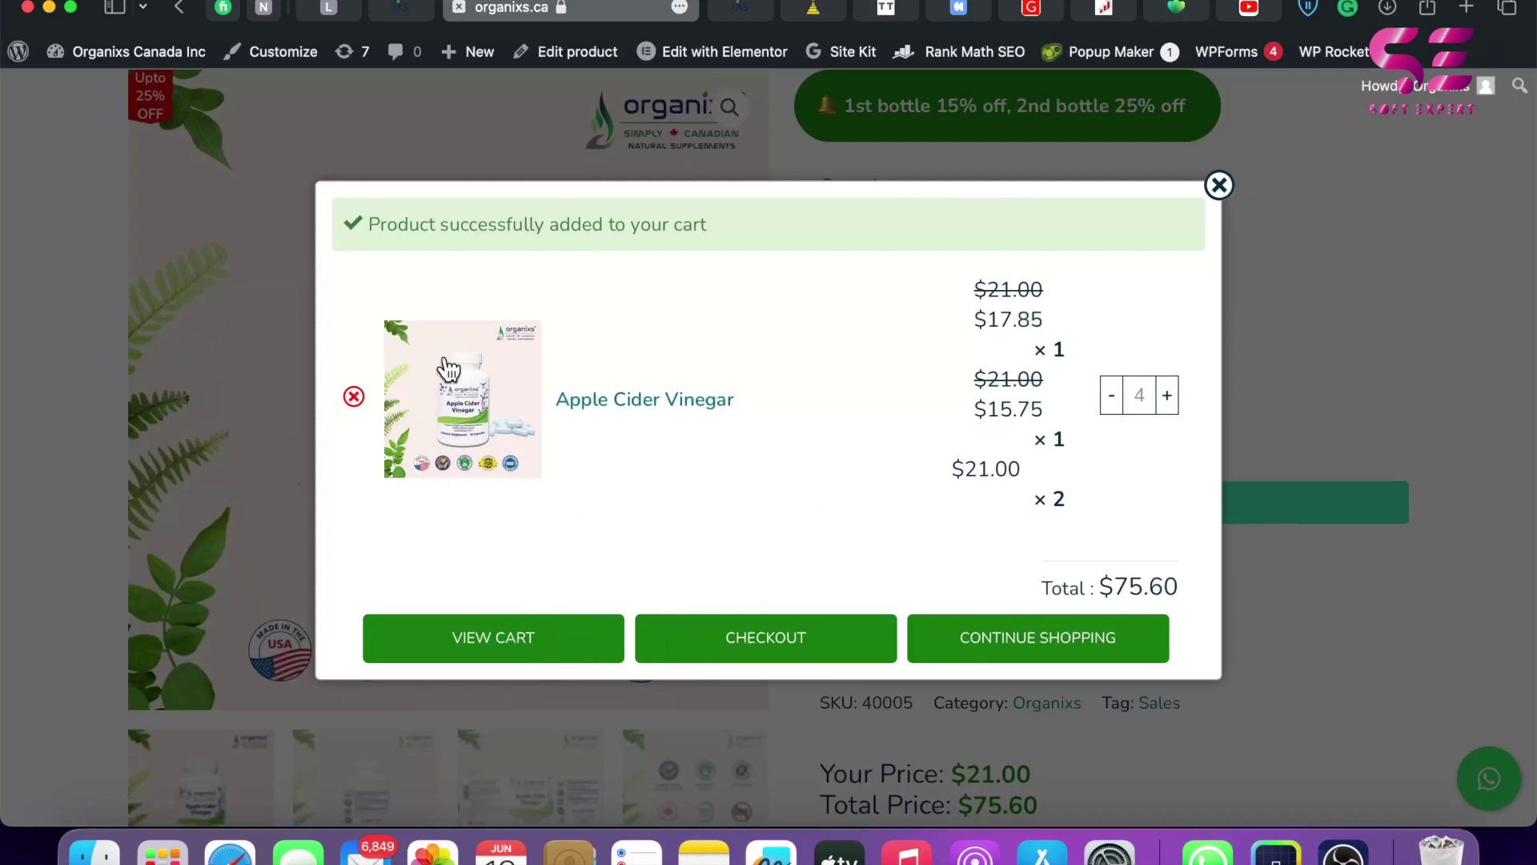
pyautogui.click(725, 636)
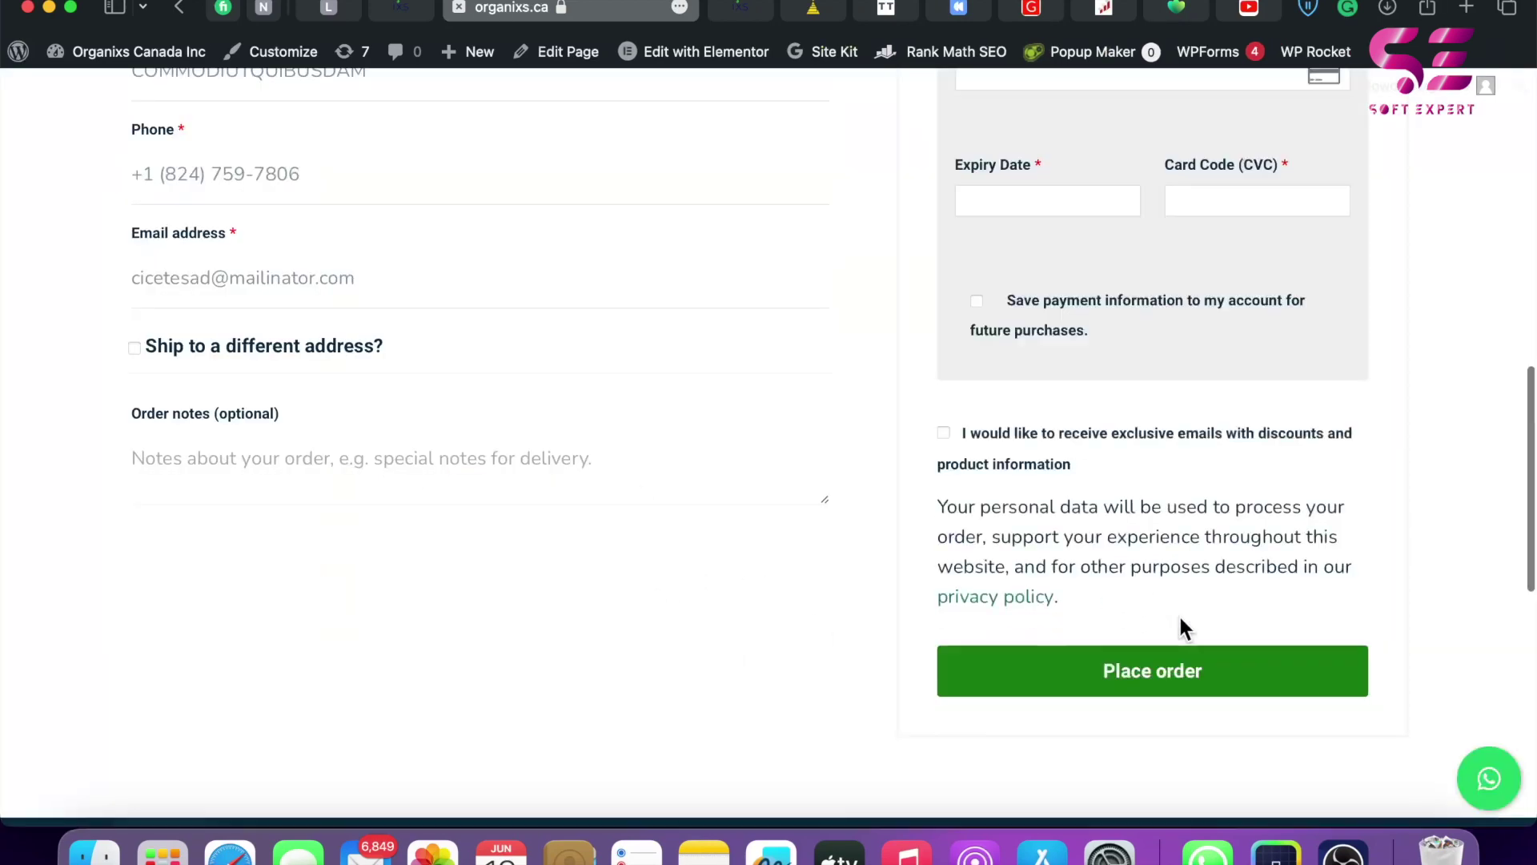
pyautogui.scroll(15, 1181, 619)
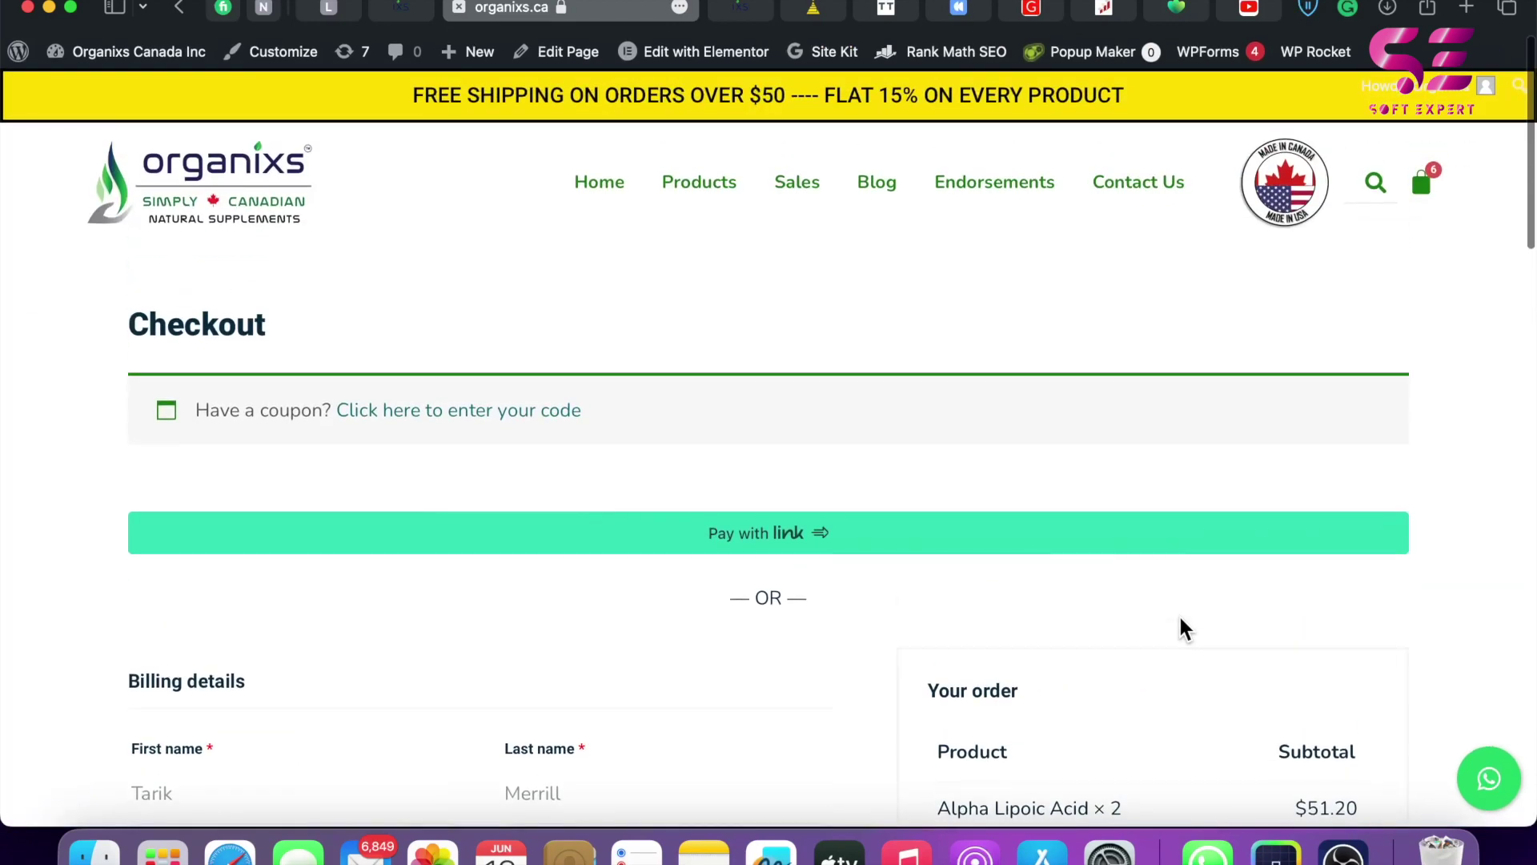
pyautogui.press('super+bracketleft')
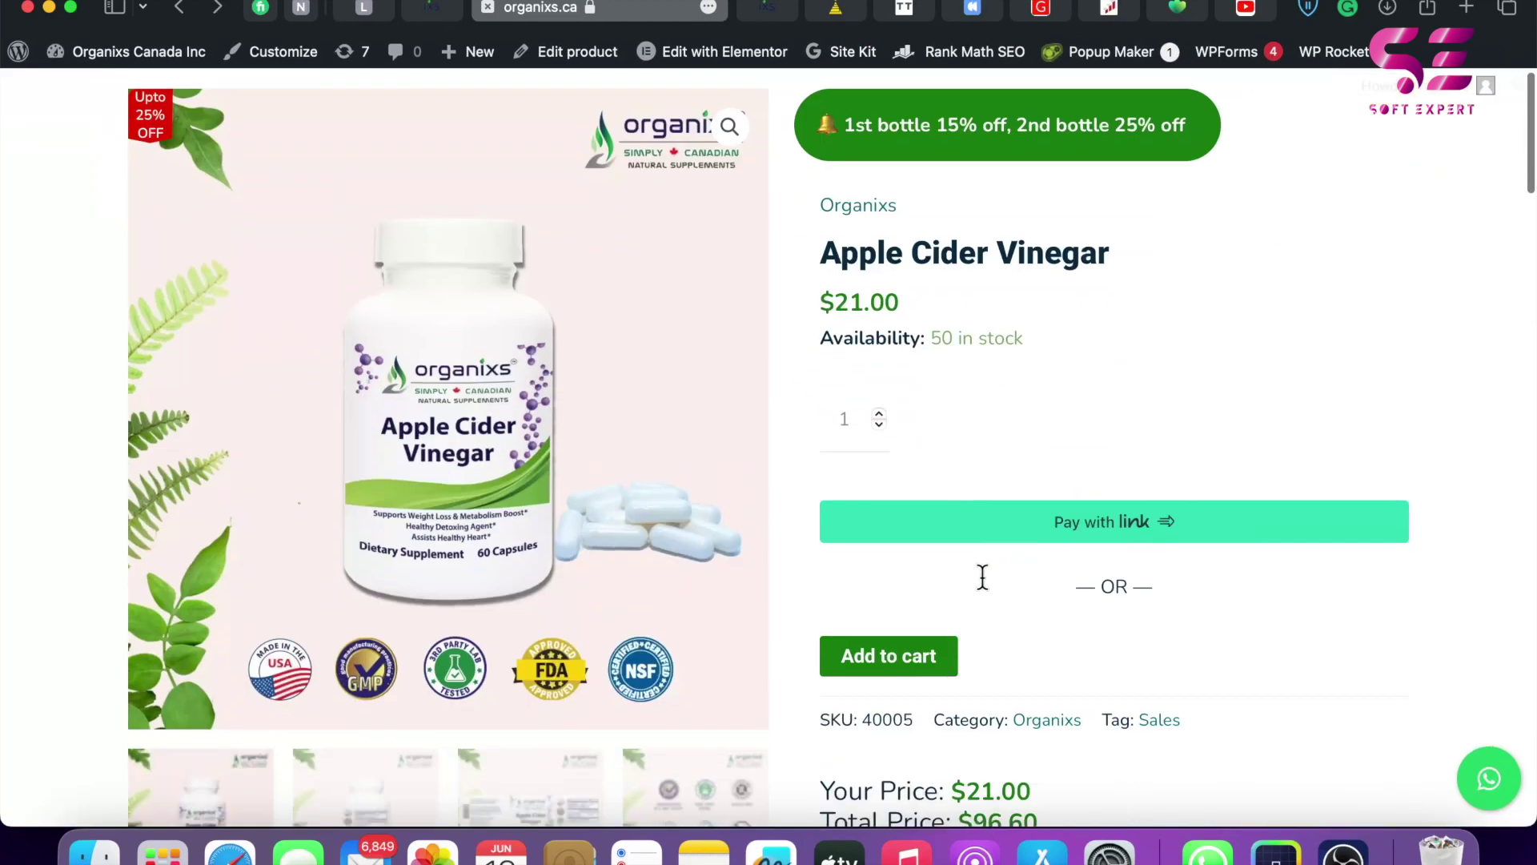
pyautogui.click(918, 664)
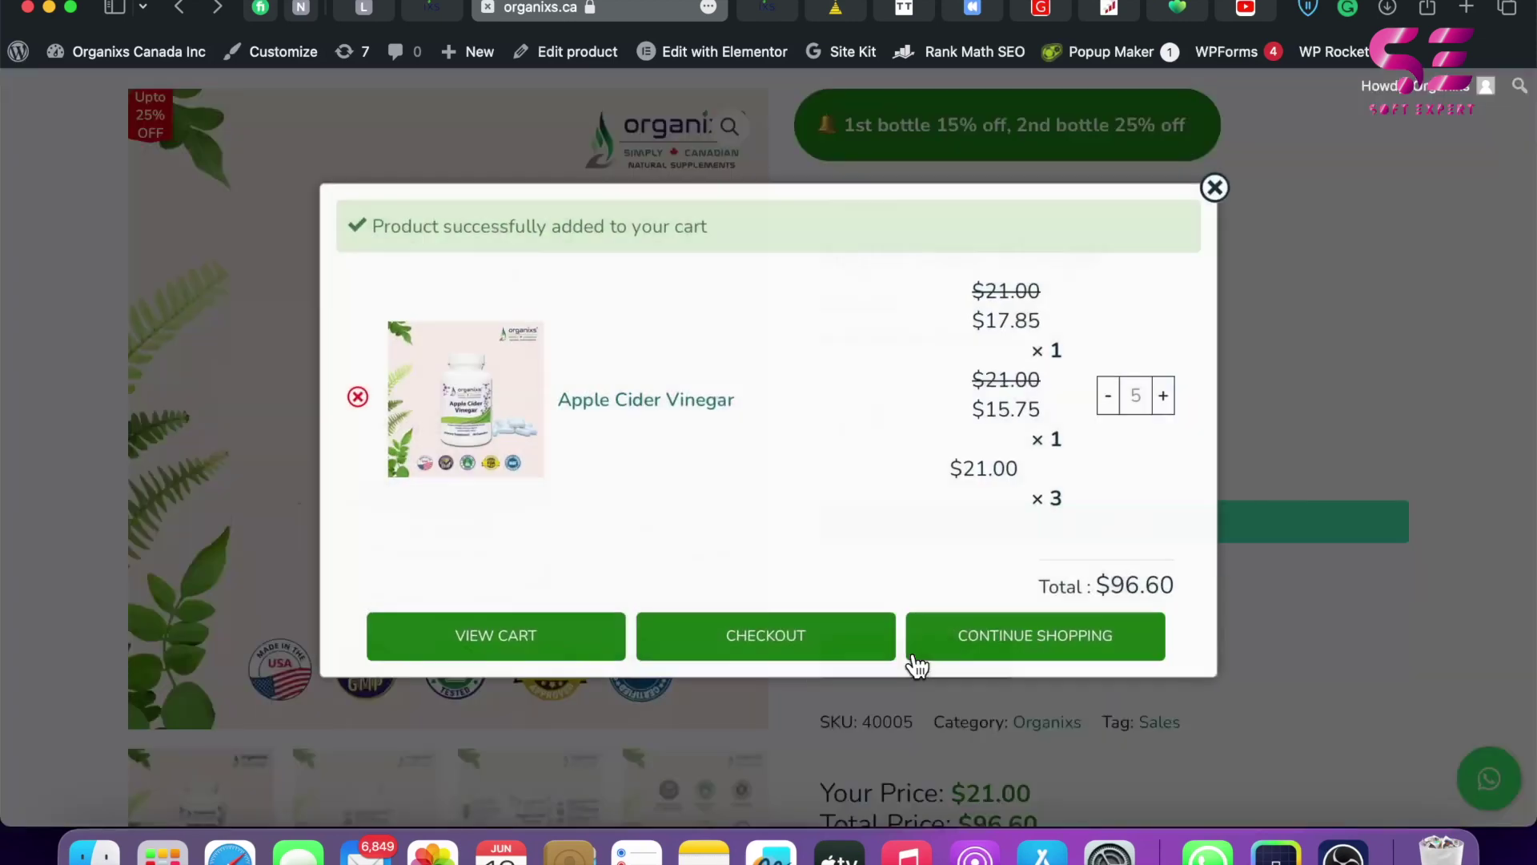